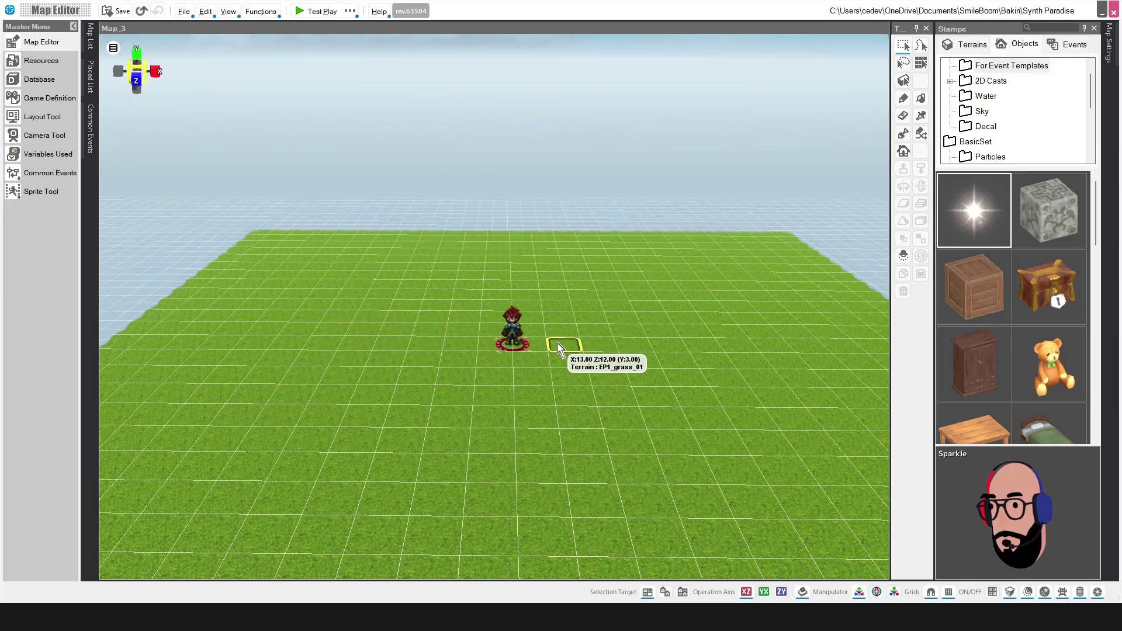
- Start a test play of Map_3 and try walking and jumping with the player character in several directions
{"action": "left_click", "coordinate": [353, 11]}
{"action": "left_click", "coordinate": [383, 37]}
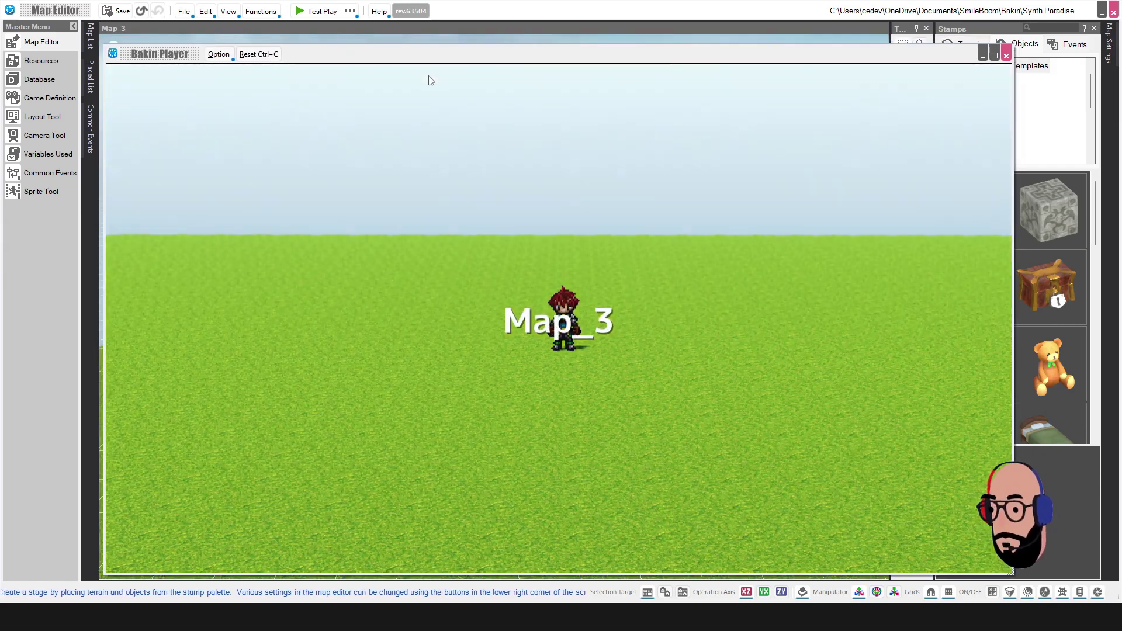
{"action": "key", "text": "Right"}
{"action": "key", "text": "space"}
{"action": "key", "text": "space"}
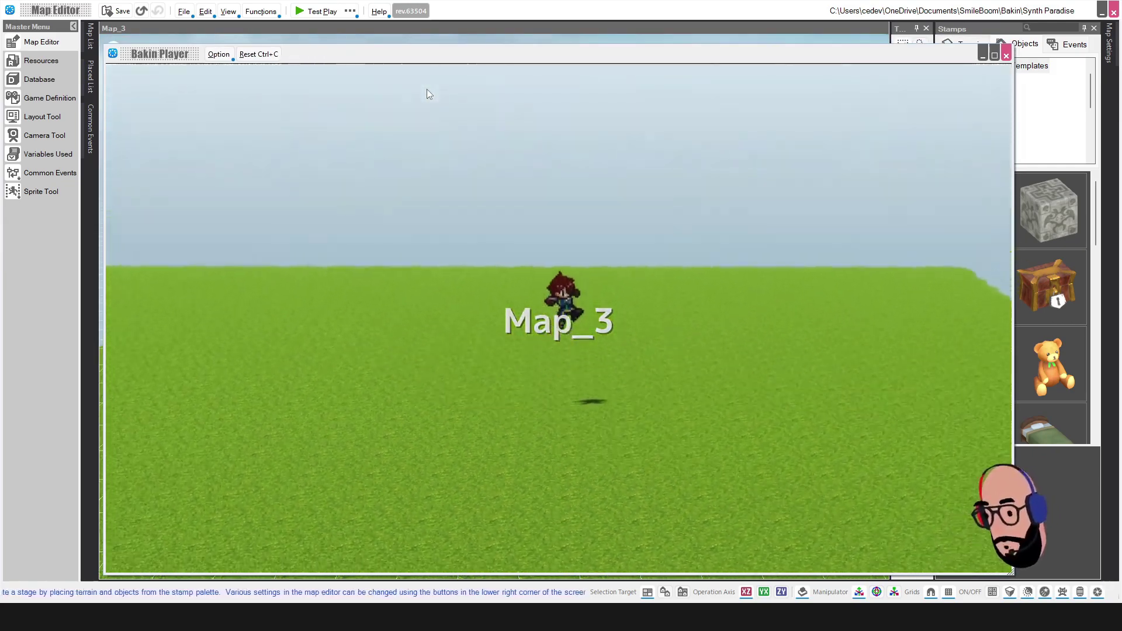
{"action": "key", "text": "Up"}
{"action": "key", "text": "space"}
{"action": "key", "text": "Down"}
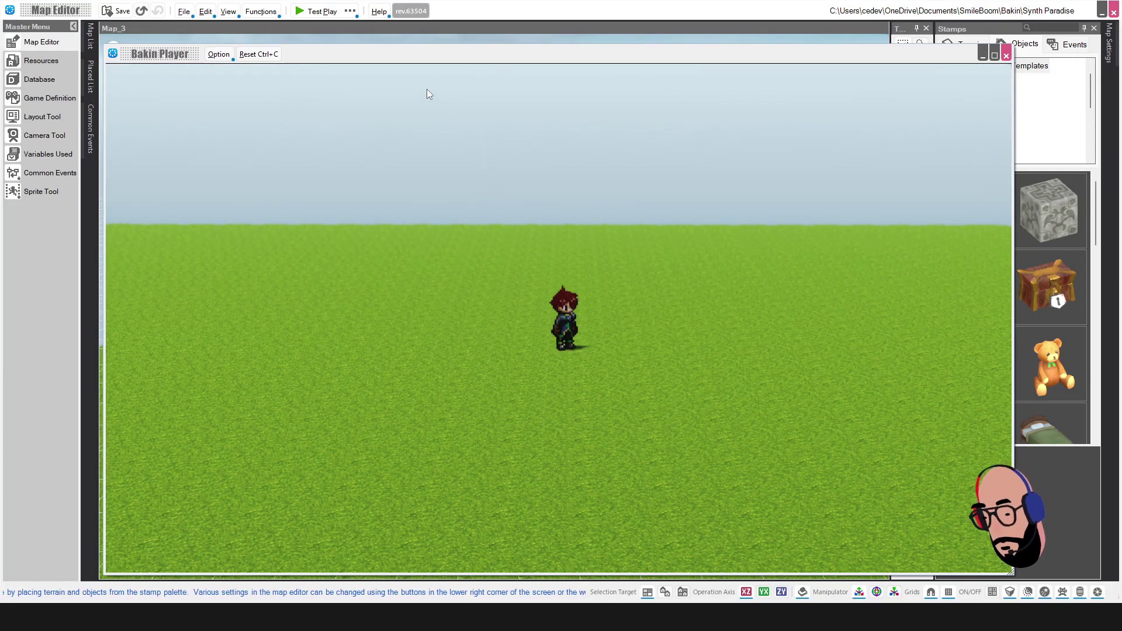
{"action": "key", "text": "Left"}
{"action": "key", "text": "Right"}
{"action": "key", "text": "Left"}
{"action": "key", "text": "Right"}
{"action": "key", "text": "Down"}
- Test the in-game camera by rotating it to both sides and tilting it up and down around the character
{"action": "key", "text": "a"}
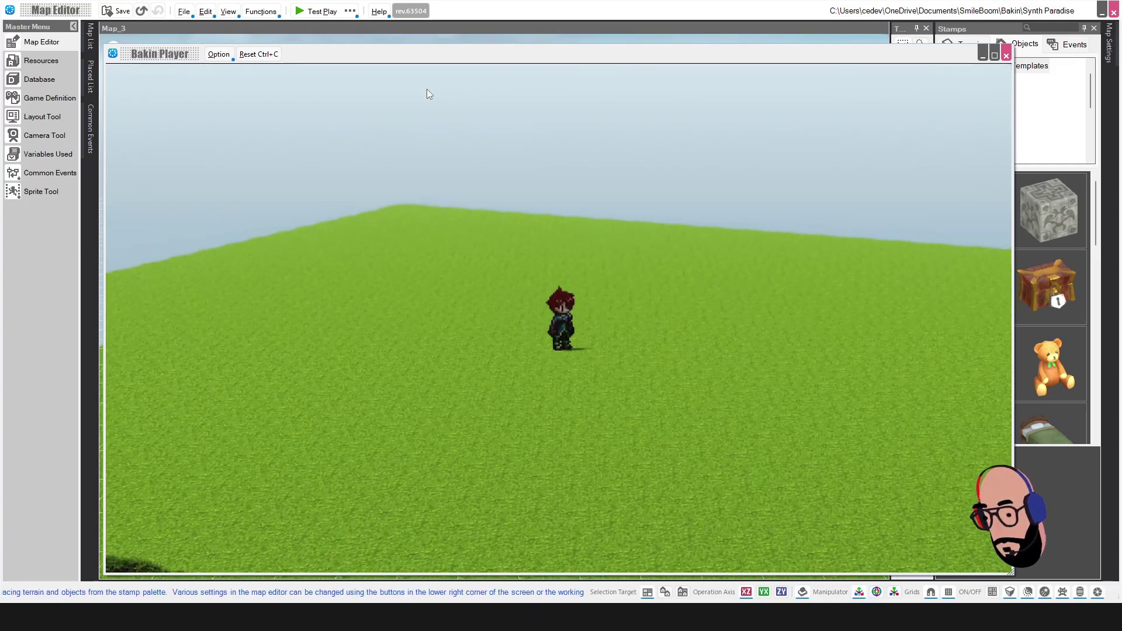
{"action": "key", "text": "d"}
{"action": "key", "text": "a"}
{"action": "key", "text": "d"}
{"action": "key", "text": "a"}
{"action": "key", "text": "s"}
{"action": "key", "text": "w"}
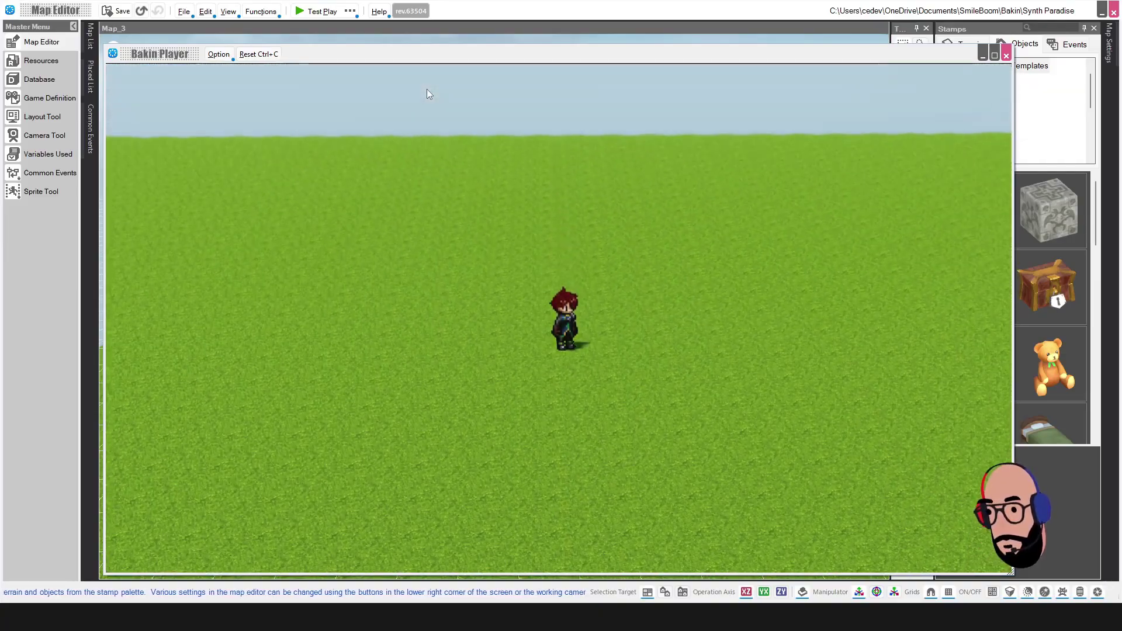
{"action": "key", "text": "s"}
{"action": "key", "text": "w"}
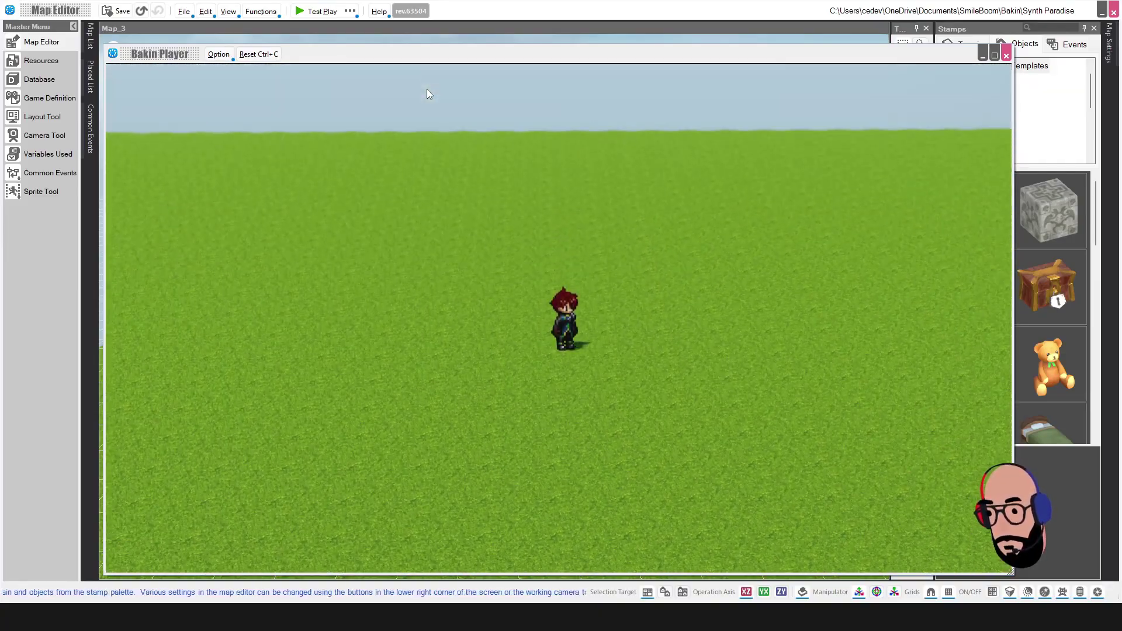
{"action": "key", "text": "s"}
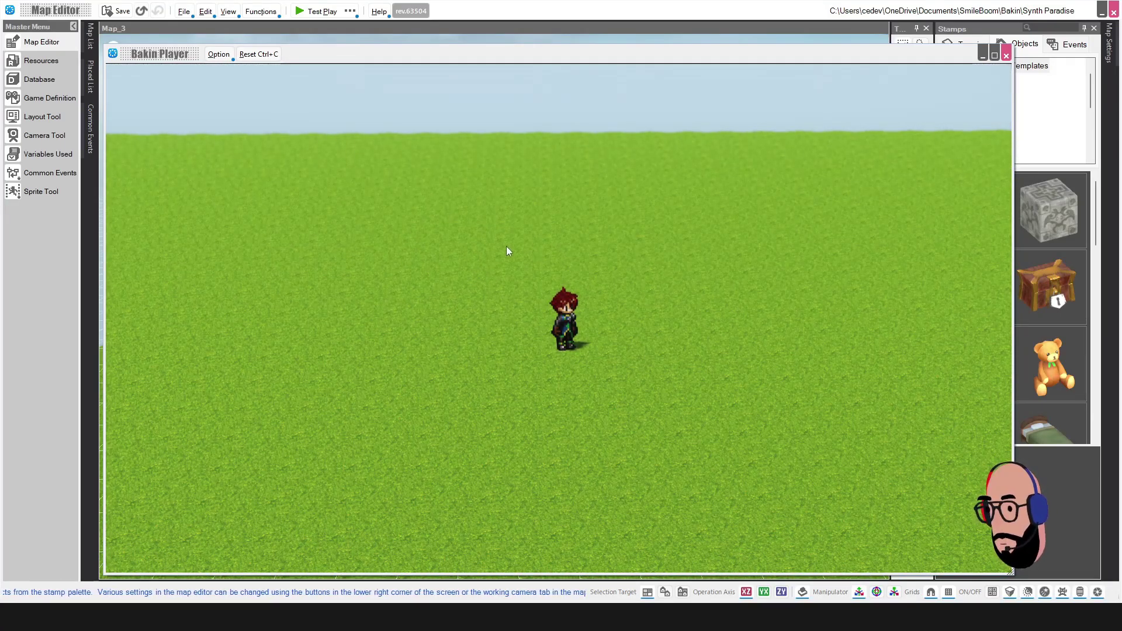
- Walk and jump once more with the character and end the test play
{"action": "key", "text": "Up"}
{"action": "key", "text": "space"}
{"action": "key", "text": "Down"}
{"action": "left_click", "coordinate": [1006, 56]}
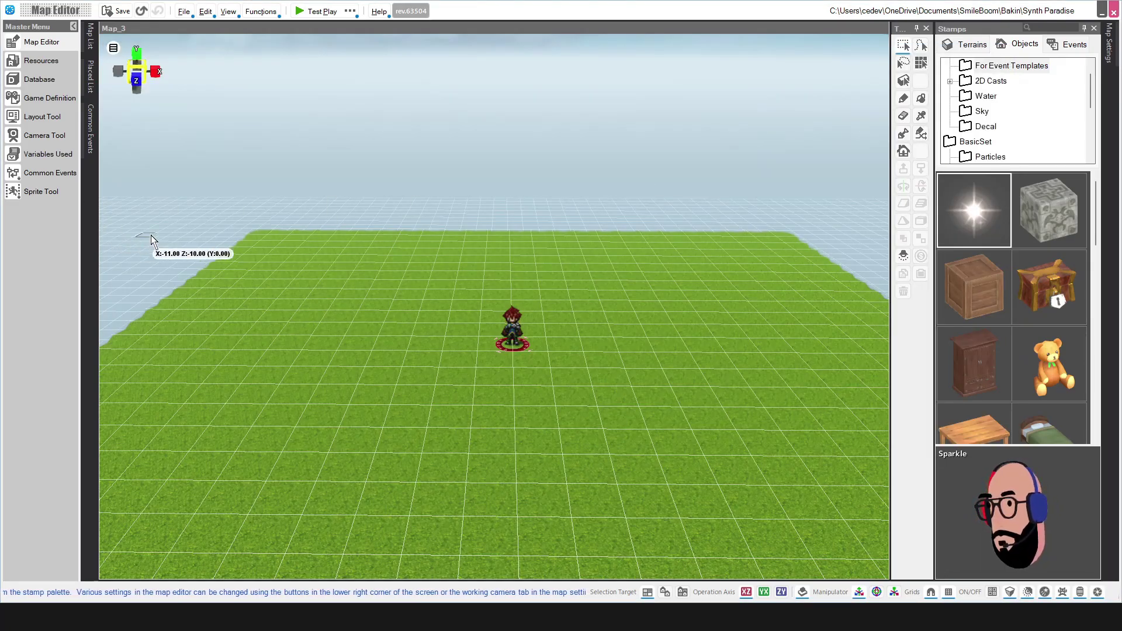
- Open the Camera Tool and review the Battle cameras, including Start, Attack, Use Skill, Use Item and Results
{"action": "left_click", "coordinate": [31, 140]}
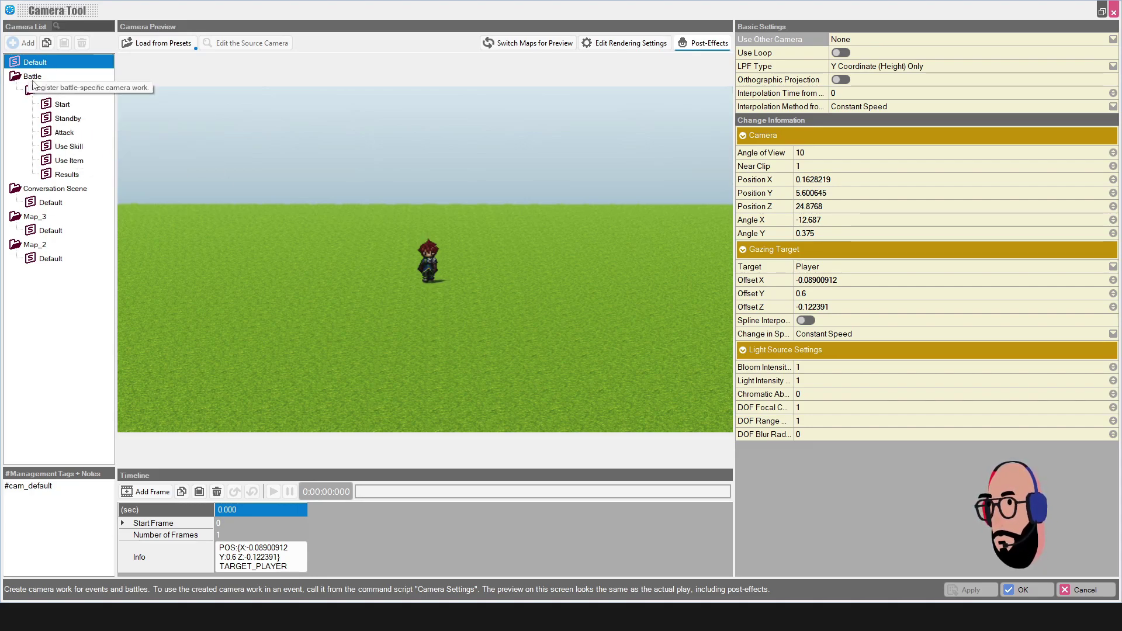
{"action": "left_click", "coordinate": [61, 105]}
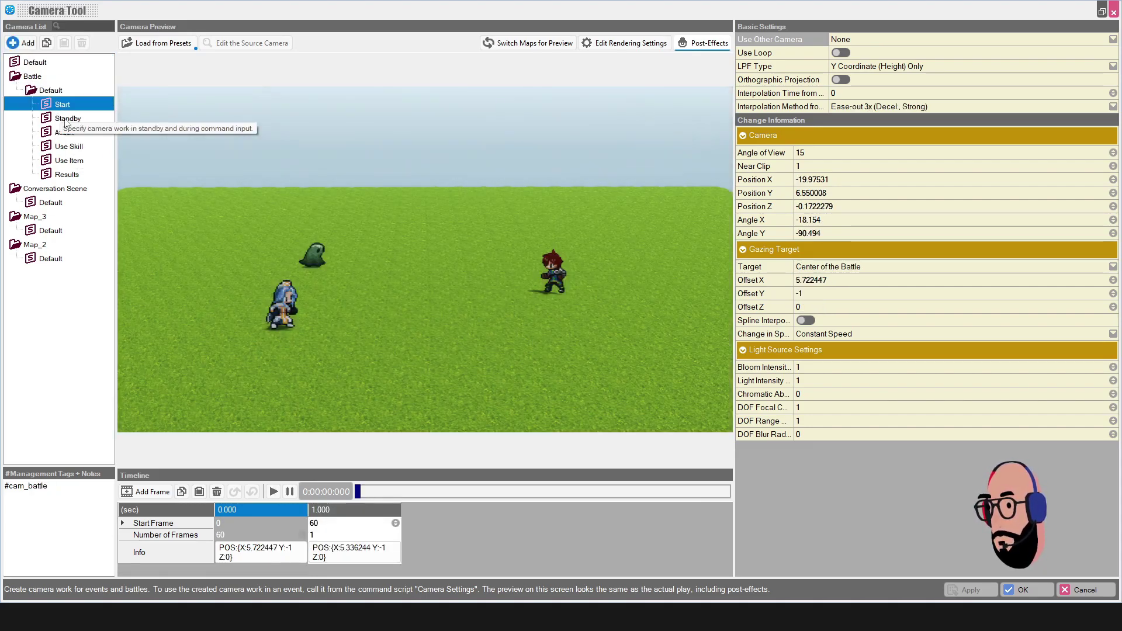
{"action": "left_click", "coordinate": [64, 132]}
{"action": "left_click", "coordinate": [68, 147]}
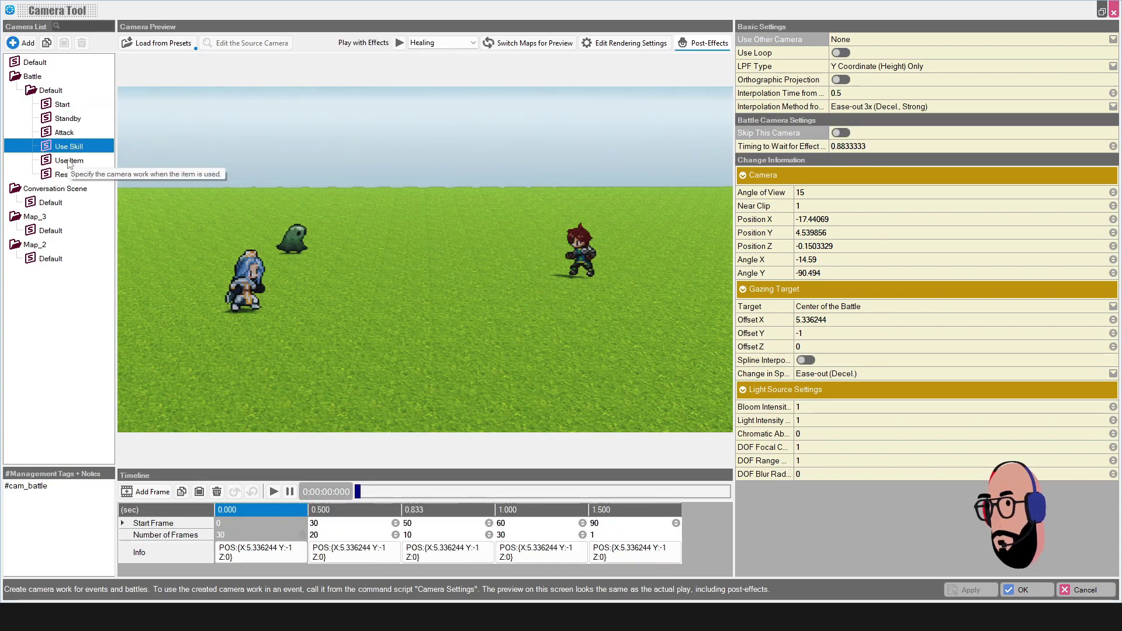
{"action": "left_click", "coordinate": [68, 161]}
{"action": "left_click", "coordinate": [66, 175]}
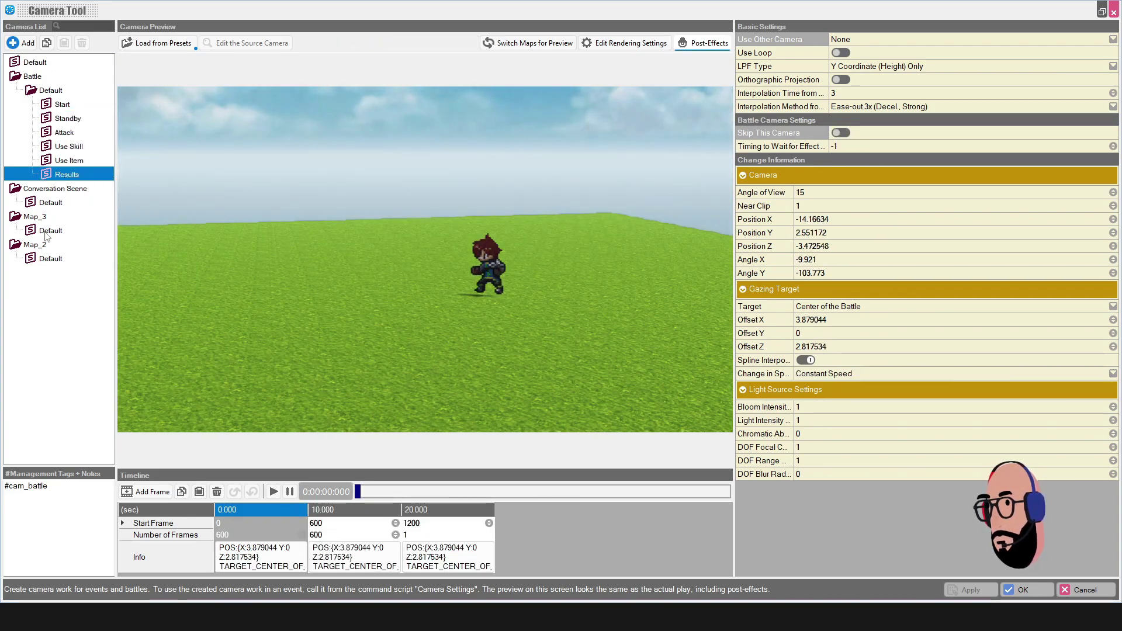
- Compare the Default cameras of Map_3, Map_2 and the Conversation Scene with the global Default camera's settings
{"action": "left_click", "coordinate": [49, 231]}
{"action": "left_click", "coordinate": [51, 258]}
{"action": "left_click", "coordinate": [54, 203]}
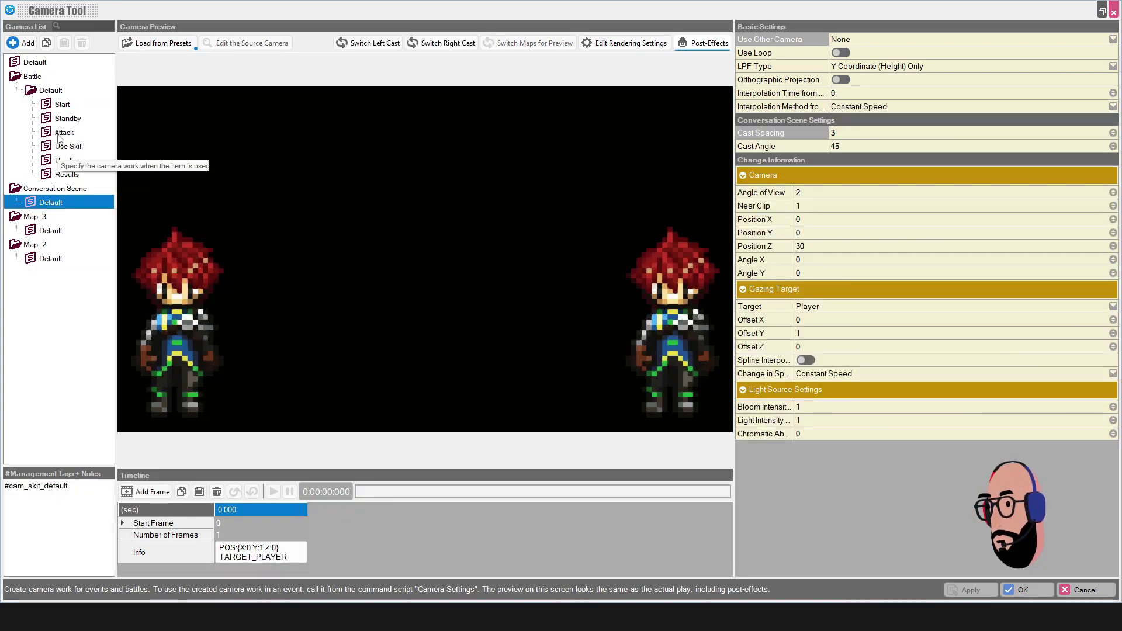
{"action": "left_click", "coordinate": [38, 64]}
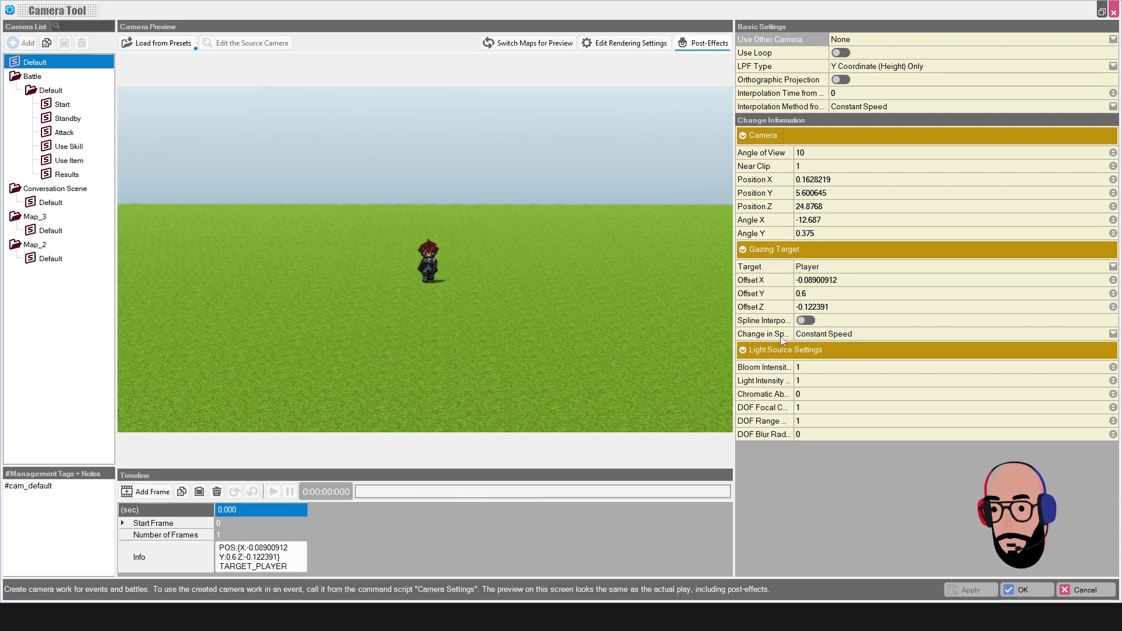
{"action": "mouse_move", "coordinate": [781, 363]}
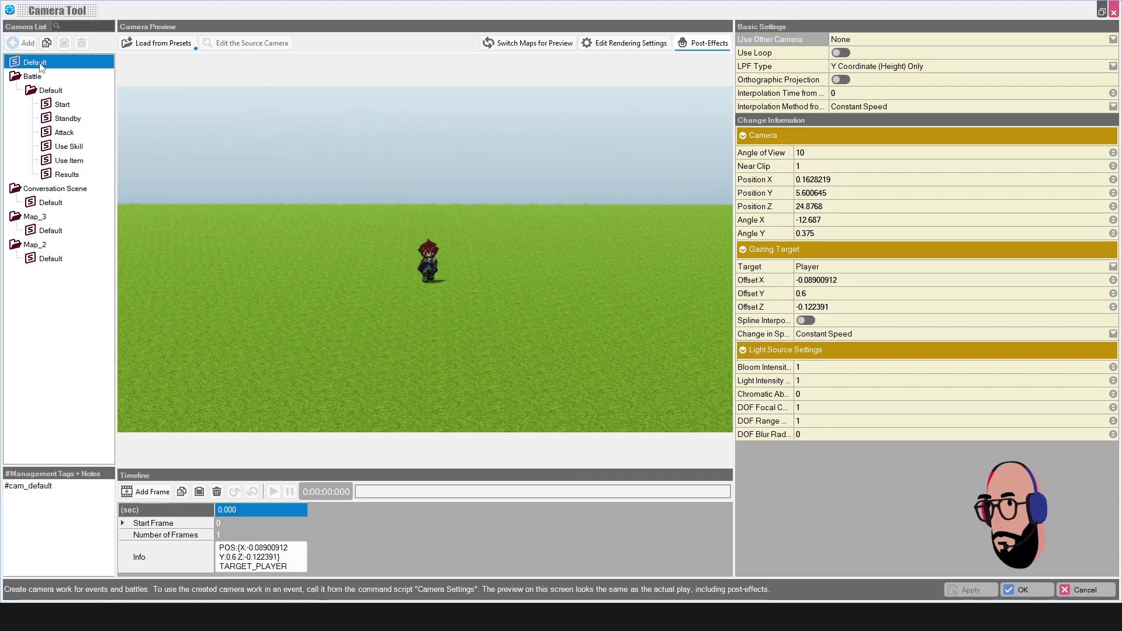
{"action": "left_click", "coordinate": [53, 231]}
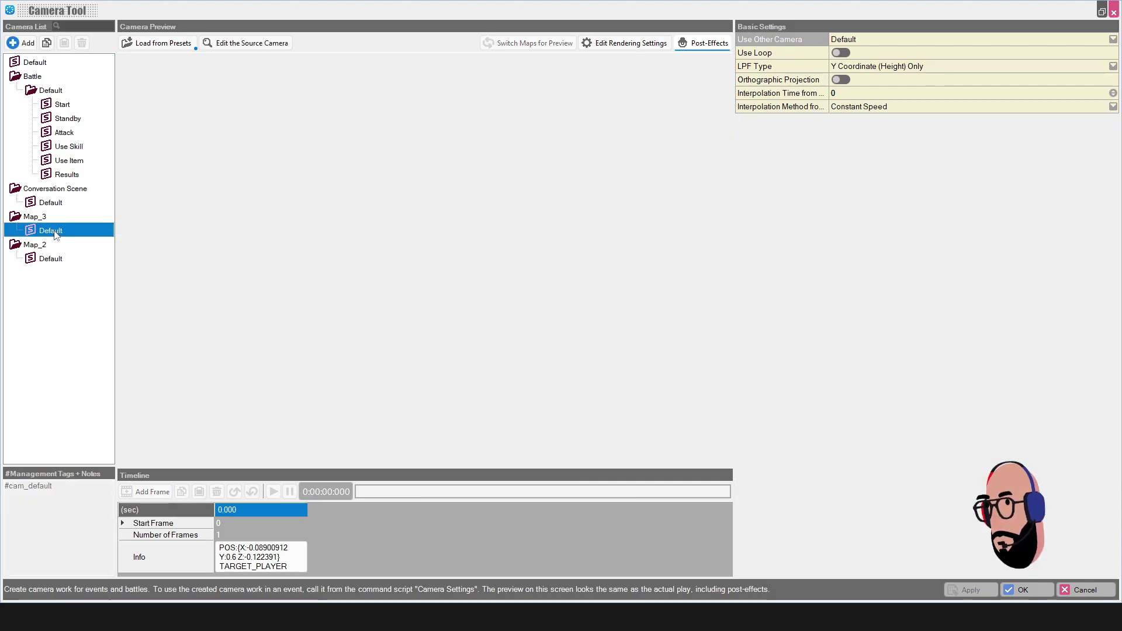
{"action": "left_click", "coordinate": [52, 258]}
{"action": "left_click", "coordinate": [57, 231]}
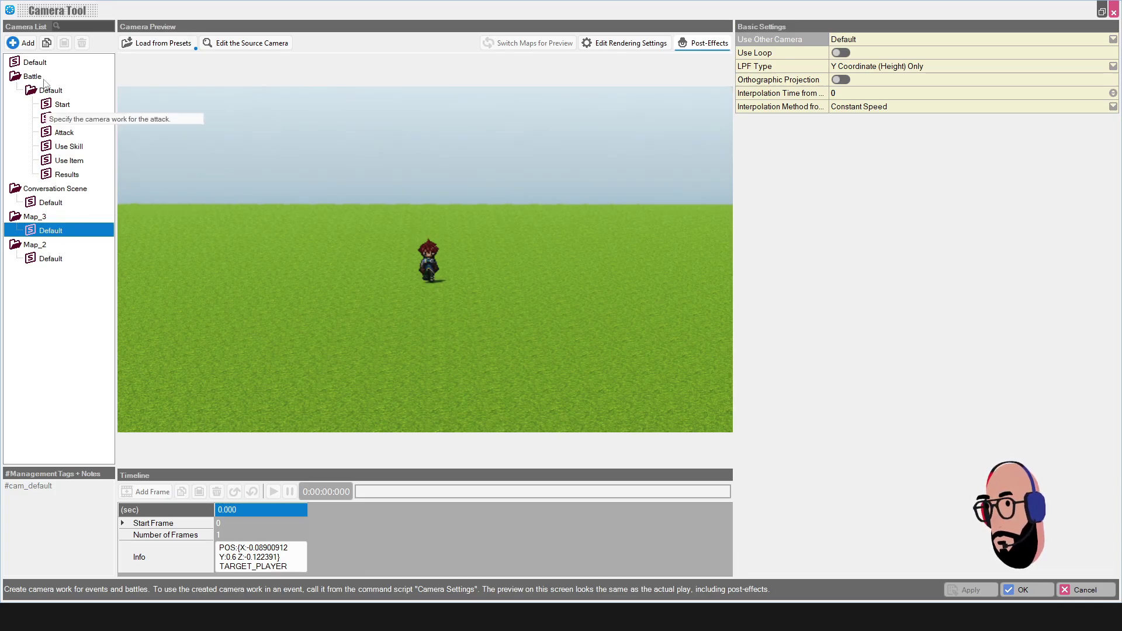
{"action": "left_click", "coordinate": [35, 63]}
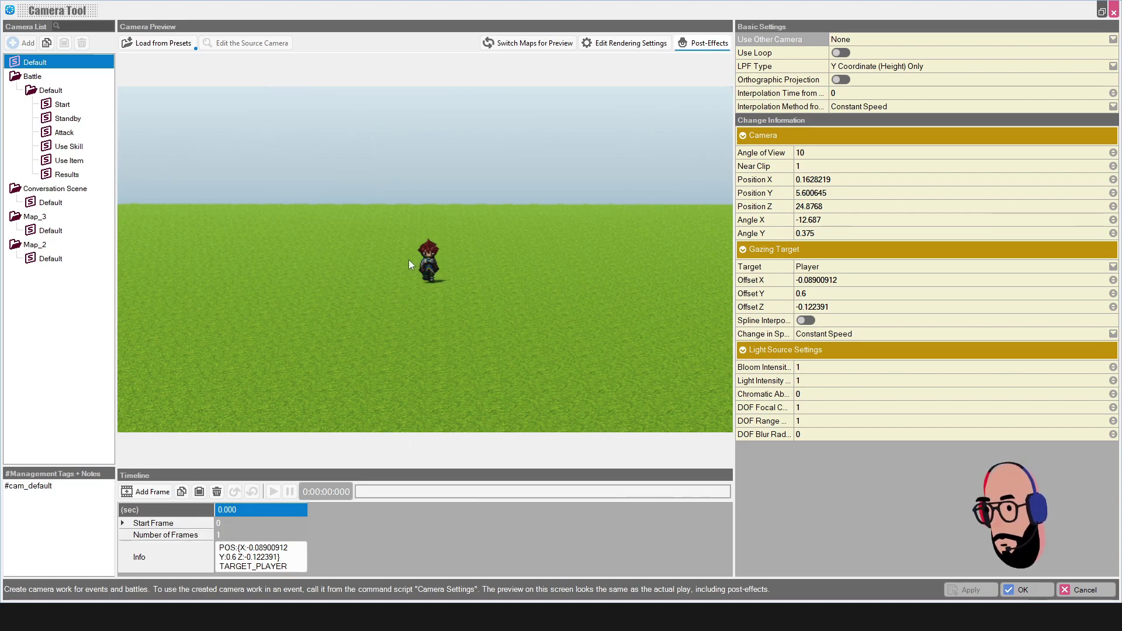
- Add a second frame to the global Default camera's timeline and play the camera animation
{"action": "left_click", "coordinate": [152, 494]}
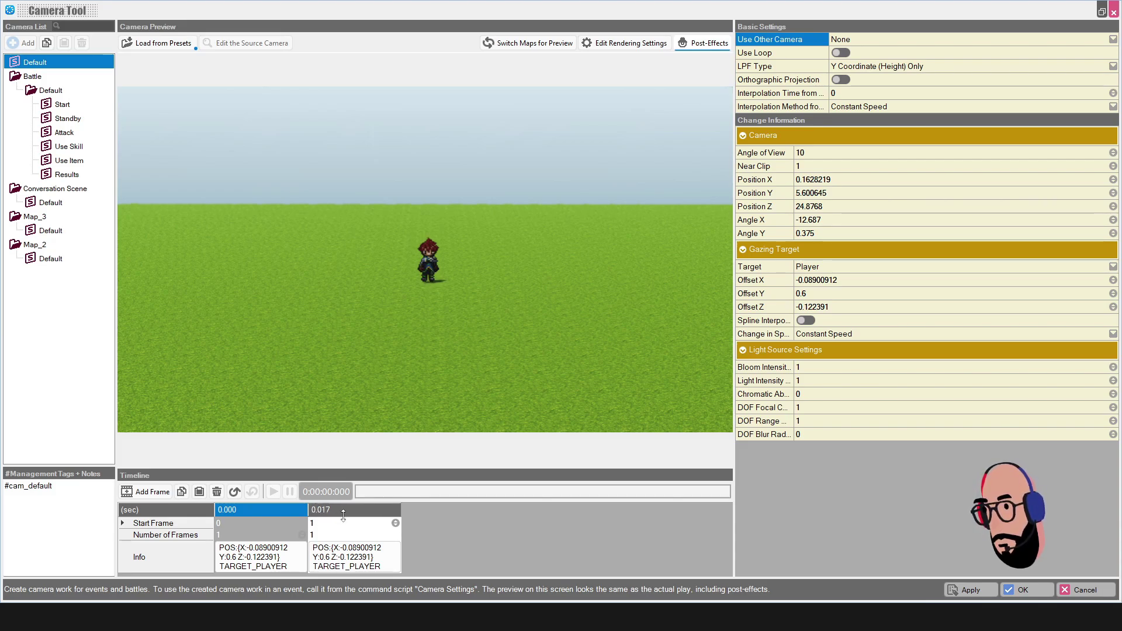
{"action": "left_click", "coordinate": [277, 510]}
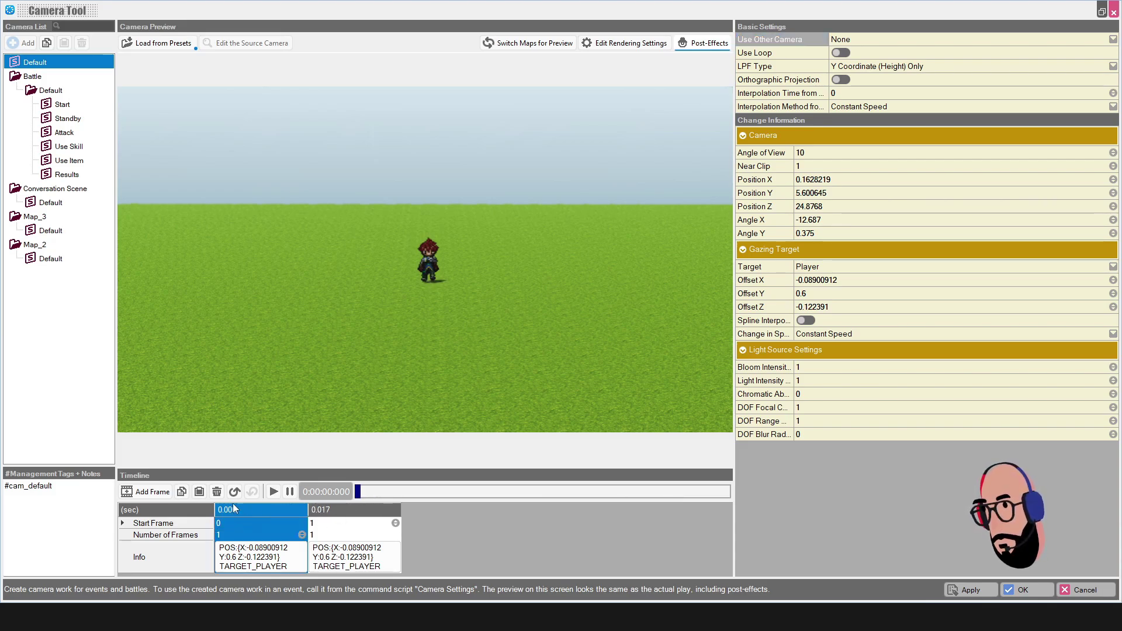
{"action": "left_click", "coordinate": [273, 492]}
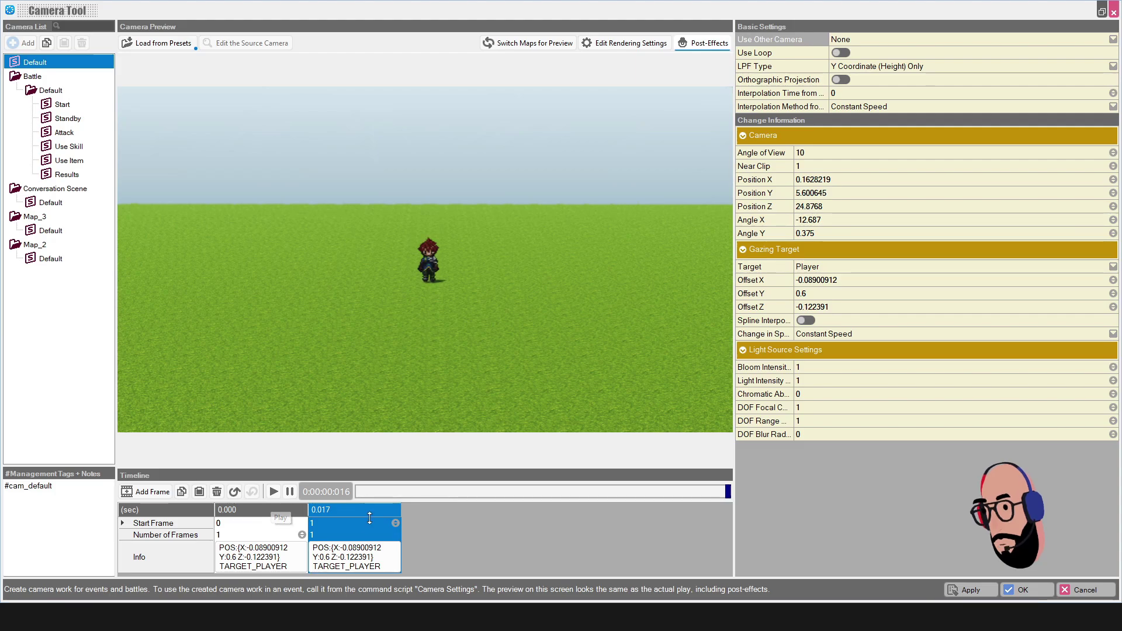
- Compare the two timeline frames by switching between them, finishing on the second frame
{"action": "left_click", "coordinate": [264, 511]}
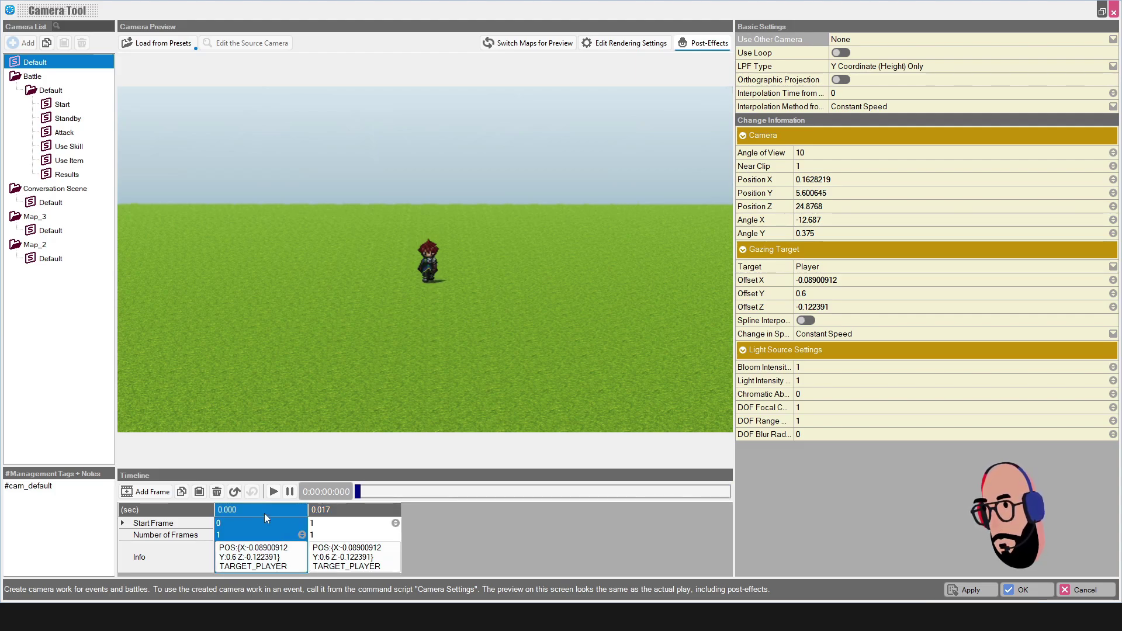
{"action": "left_click", "coordinate": [341, 513]}
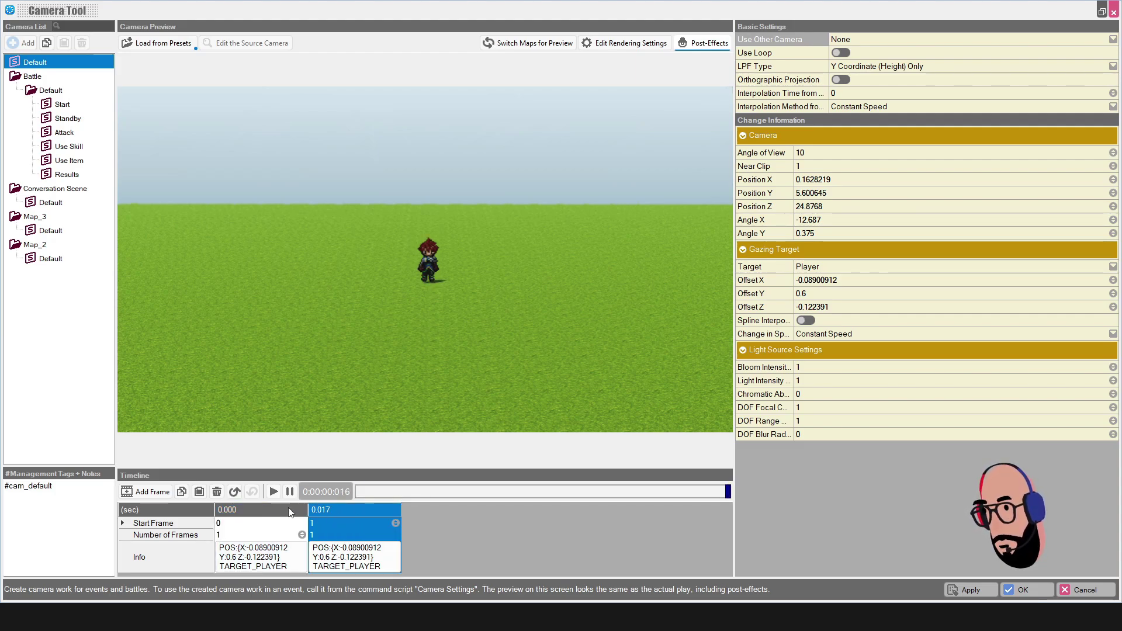
{"action": "left_click", "coordinate": [280, 510]}
{"action": "left_click", "coordinate": [347, 507]}
{"action": "left_click", "coordinate": [286, 508]}
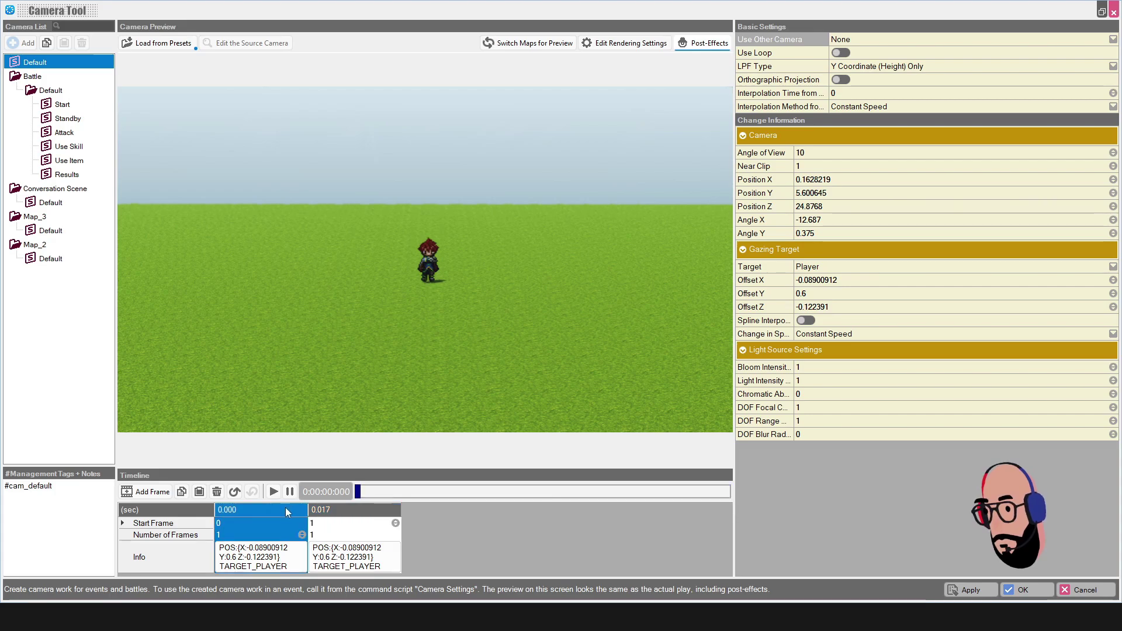
{"action": "left_click", "coordinate": [351, 513]}
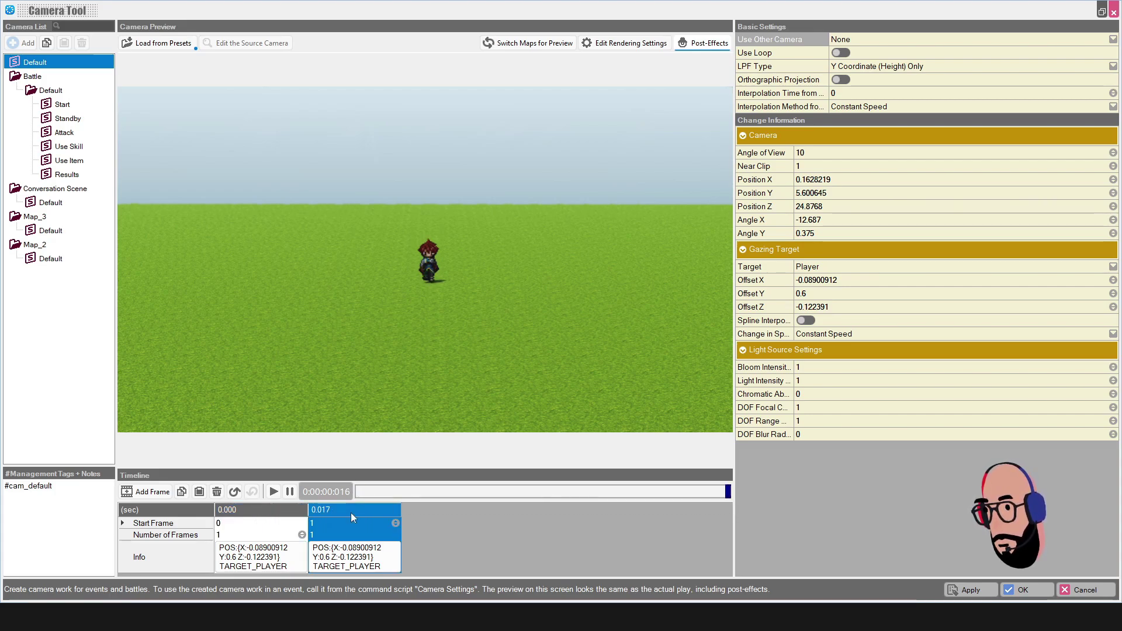
{"action": "left_click", "coordinate": [294, 517]}
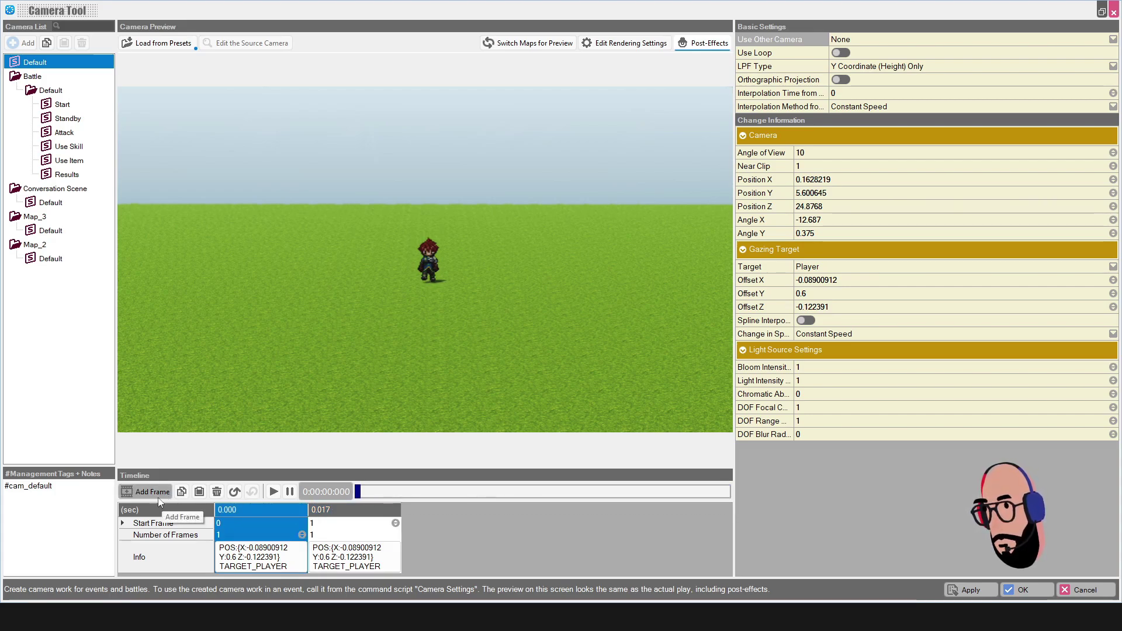
{"action": "left_click", "coordinate": [380, 514]}
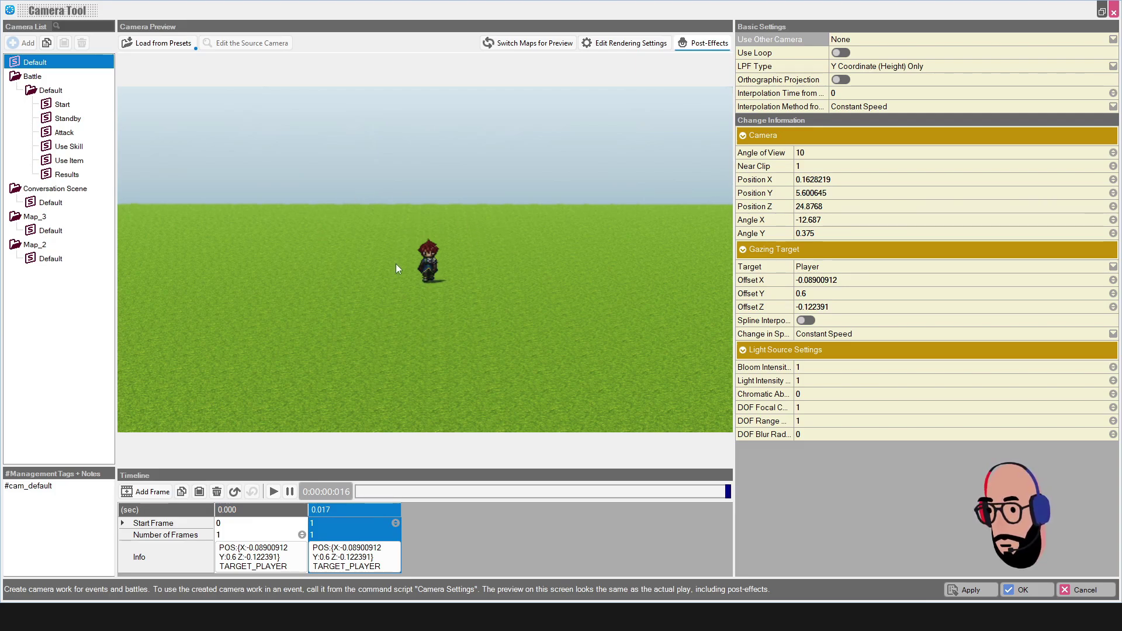
- Orbit the second frame's camera slightly around the player and set its Position X to 1
{"action": "left_click_drag", "start_coordinate": [411, 291], "coordinate": [423, 261]}
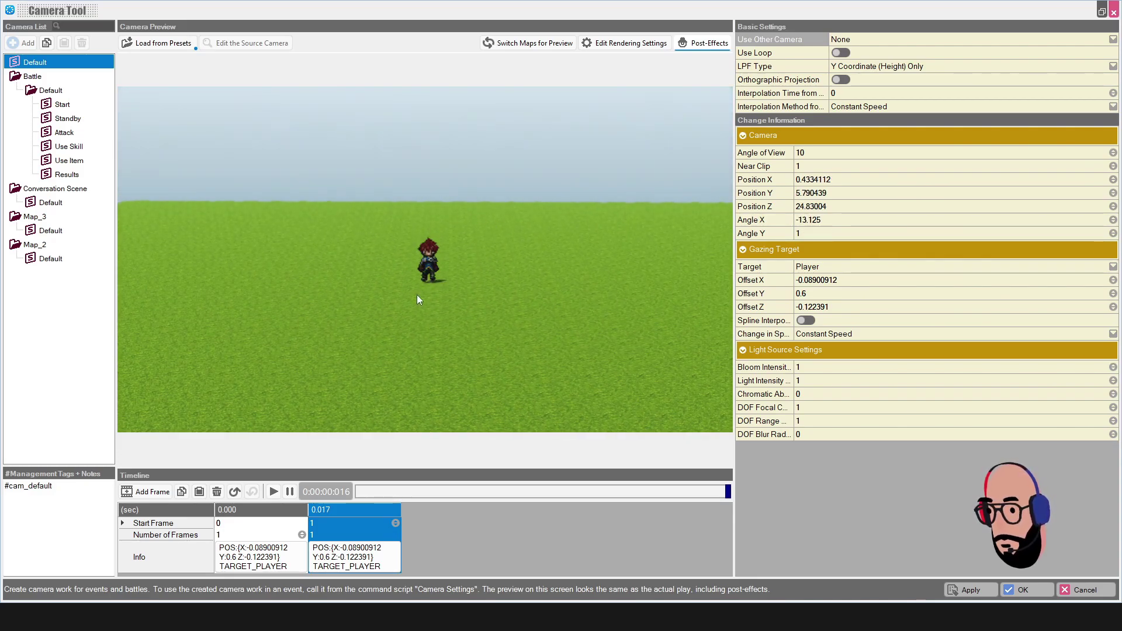
{"action": "double_click", "coordinate": [796, 179]}
{"action": "type", "text": "1"}
{"action": "key", "text": "Return"}
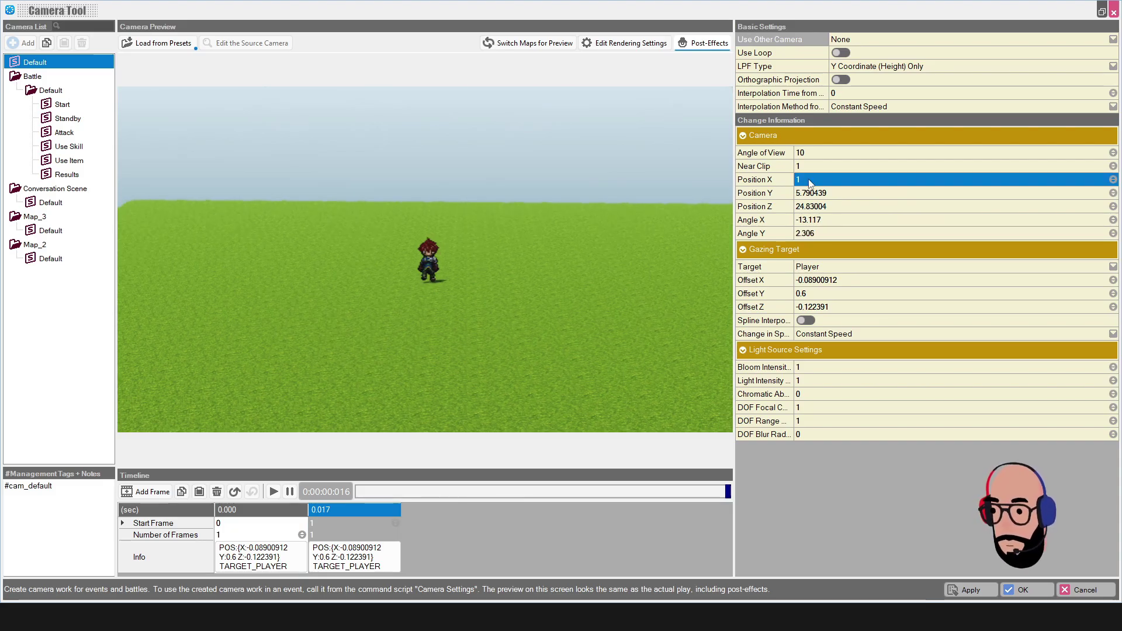
- Try undoing the camera change and re-orbit the second frame's view to about Angle X -12.5 and Angle Y 1.4
{"action": "left_click_drag", "start_coordinate": [528, 276], "coordinate": [536, 266]}
{"action": "key", "text": "ctrl+z"}
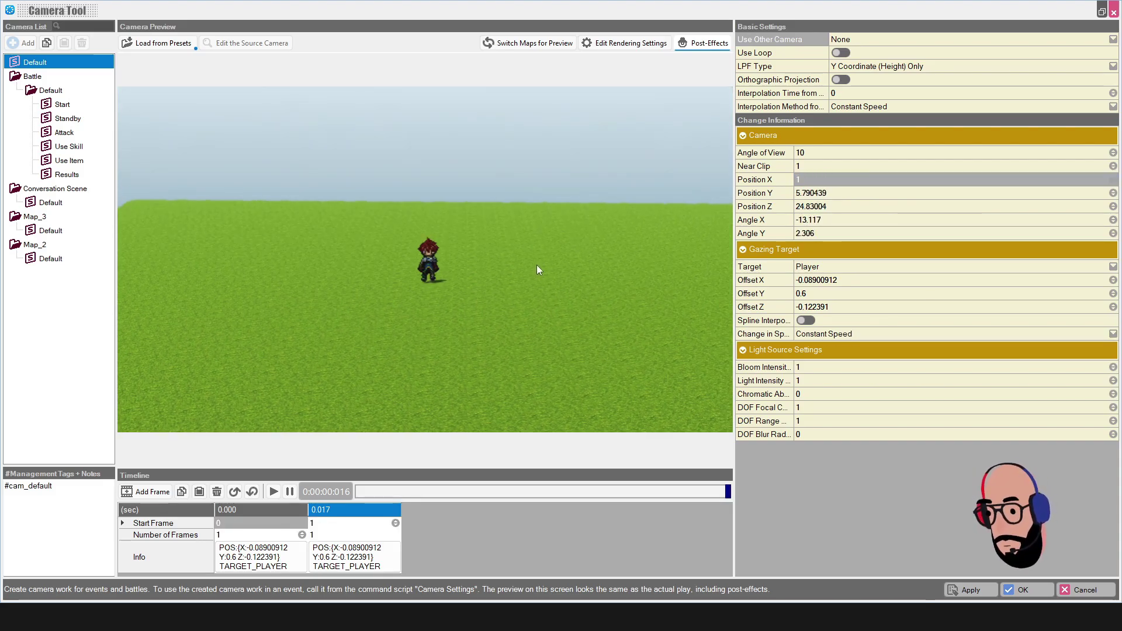
{"action": "mouse_move", "coordinate": [517, 309]}
{"action": "left_mouse_down"}
{"action": "mouse_move", "coordinate": [519, 286]}
{"action": "mouse_move", "coordinate": [512, 304]}
{"action": "left_mouse_up"}
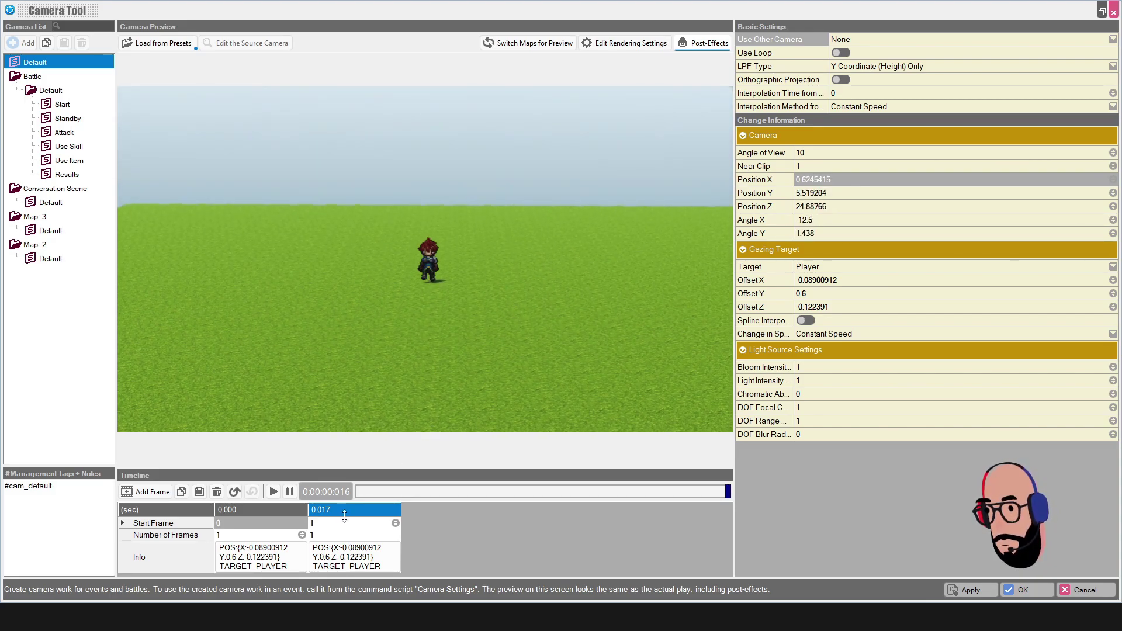
- Delete the second frame from the Default camera's timeline
{"action": "left_click", "coordinate": [275, 515]}
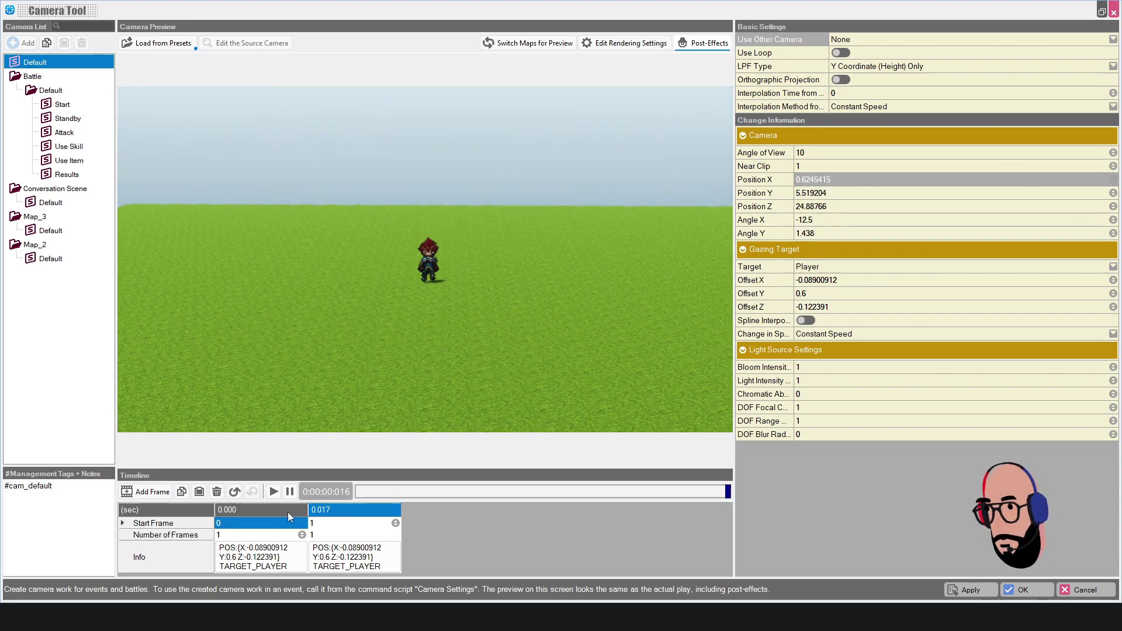
{"action": "right_click", "coordinate": [352, 514]}
{"action": "left_click", "coordinate": [378, 570]}
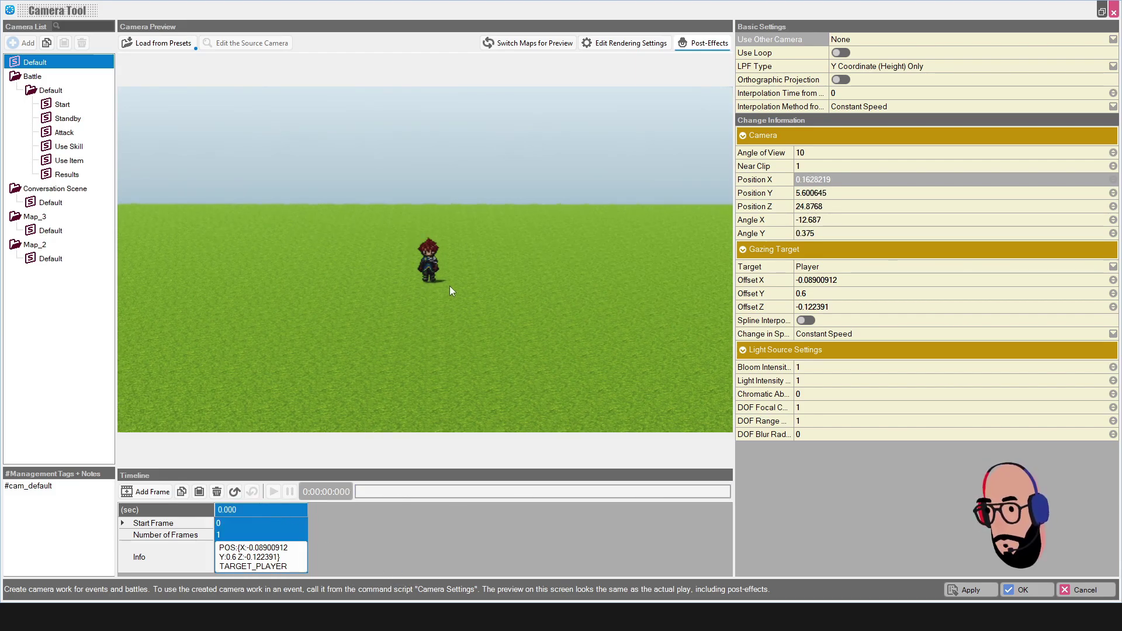
- Reframe the Default camera closer and lower behind the player, at about Position Y 2.77, Position Z 16.77 and Angle X -9.4
{"action": "scroll", "coordinate": [450, 286], "scroll_direction": "up", "scroll_amount": 3}
{"action": "left_click_drag", "start_coordinate": [447, 304], "coordinate": [443, 280]}
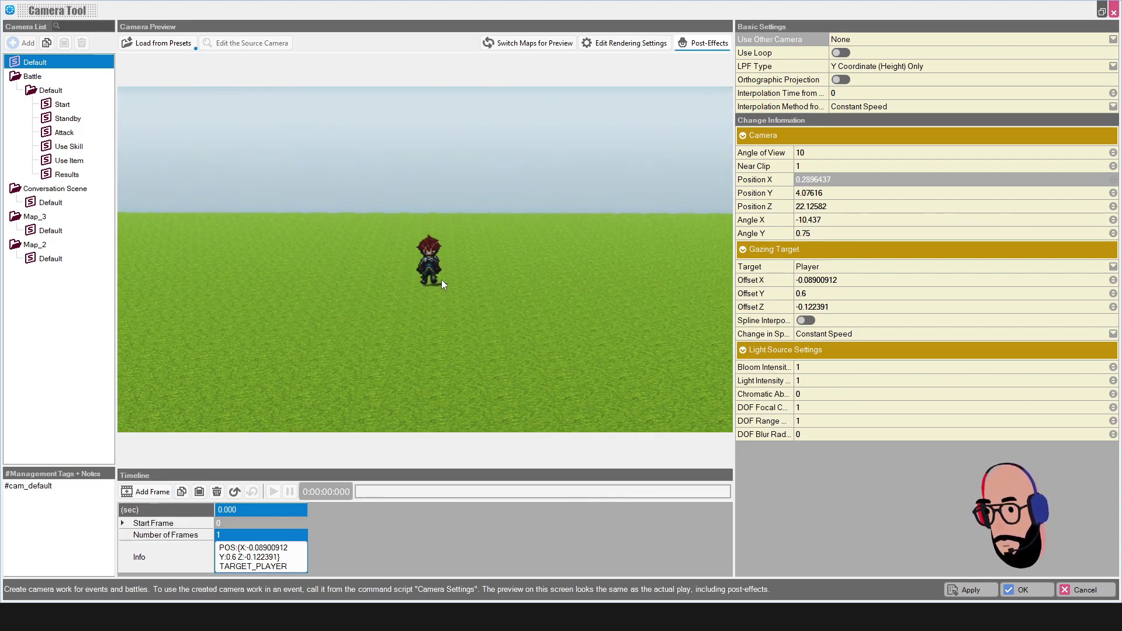
{"action": "scroll", "coordinate": [440, 280], "scroll_direction": "up", "scroll_amount": 3}
{"action": "scroll", "coordinate": [439, 282], "scroll_direction": "up", "scroll_amount": 1}
{"action": "left_click_drag", "start_coordinate": [450, 326], "coordinate": [452, 318]}
{"action": "middle_click_drag", "start_coordinate": [453, 310], "coordinate": [463, 325]}
{"action": "left_click_drag", "start_coordinate": [463, 324], "coordinate": [462, 322]}
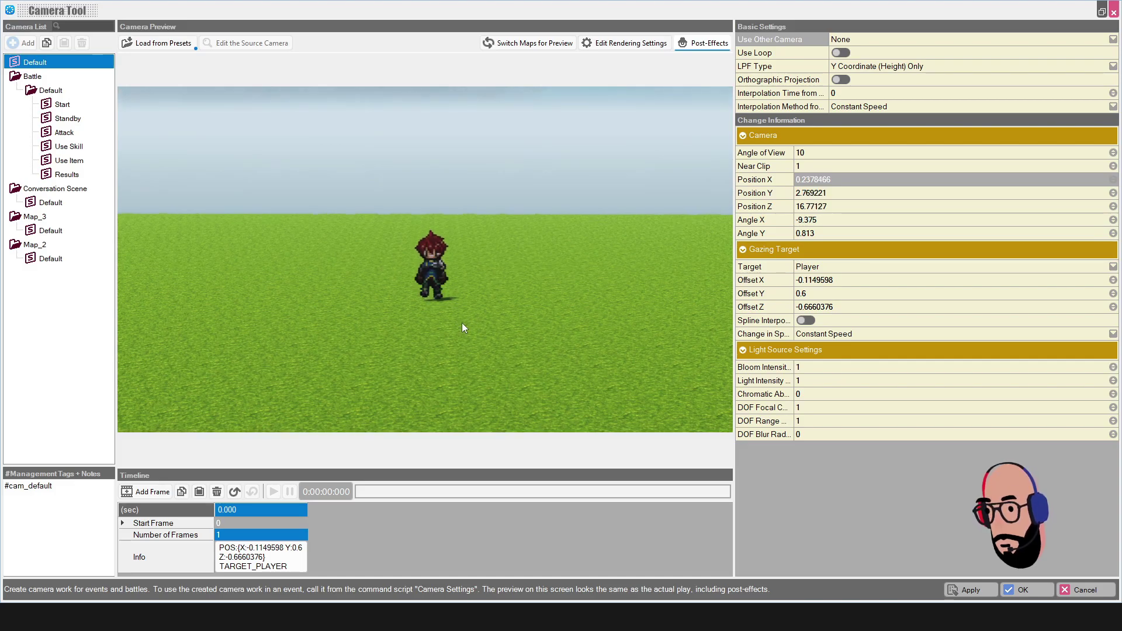
- Pull the Default camera back to about Position Y 4.15 and Position Z 25.16, and add a second timeline frame
{"action": "scroll", "coordinate": [443, 314], "scroll_direction": "down", "scroll_amount": 4}
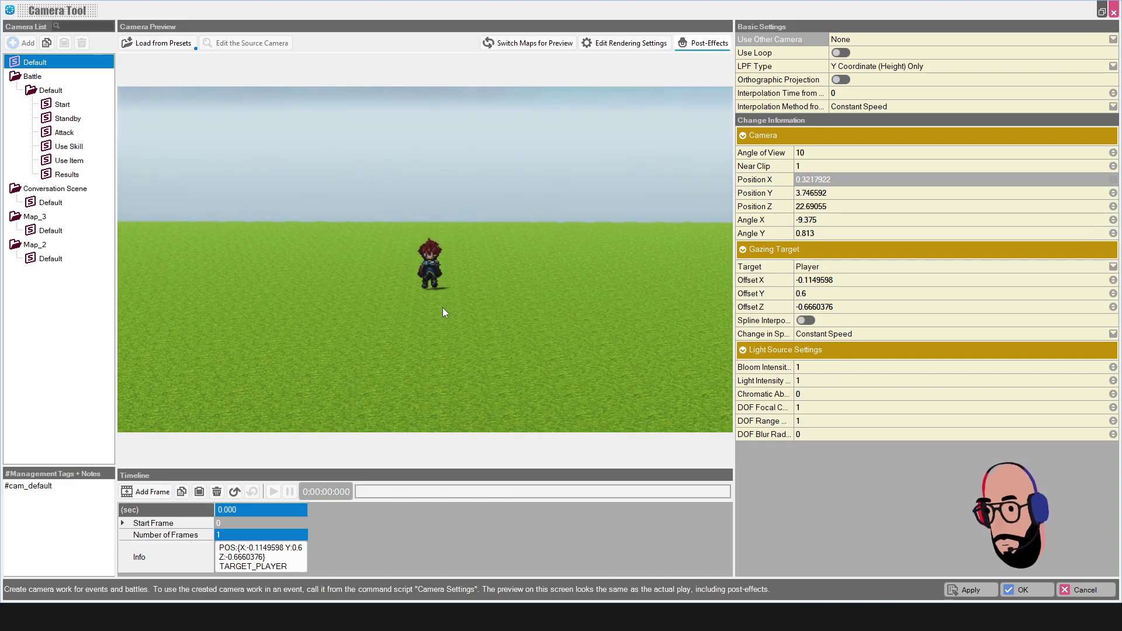
{"action": "scroll", "coordinate": [443, 309], "scroll_direction": "down", "scroll_amount": 1}
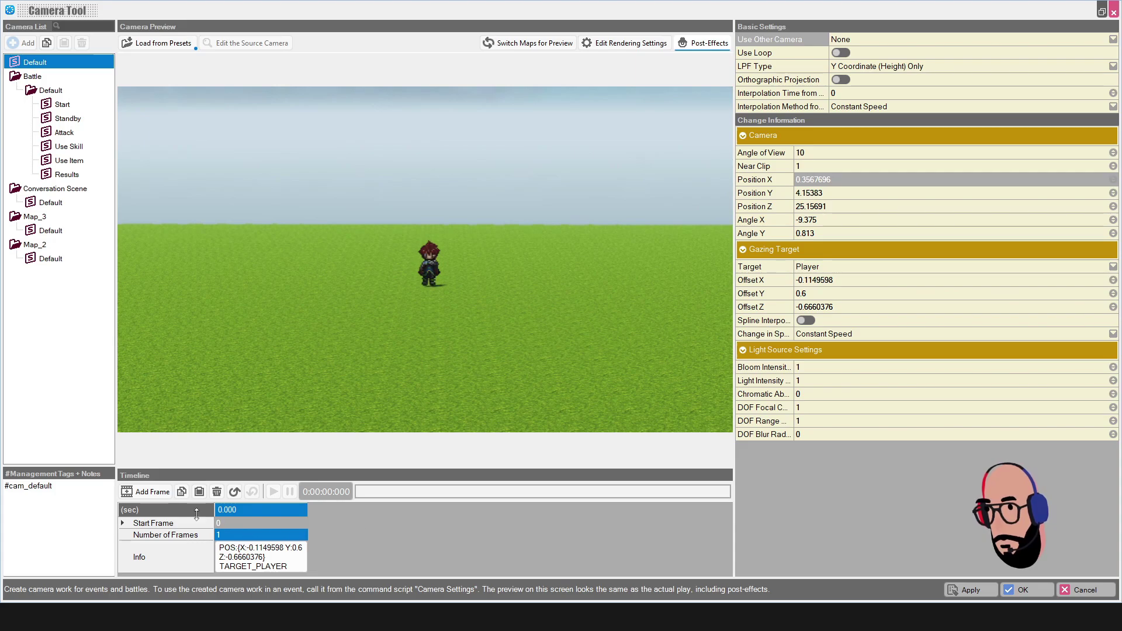
{"action": "left_click", "coordinate": [154, 492]}
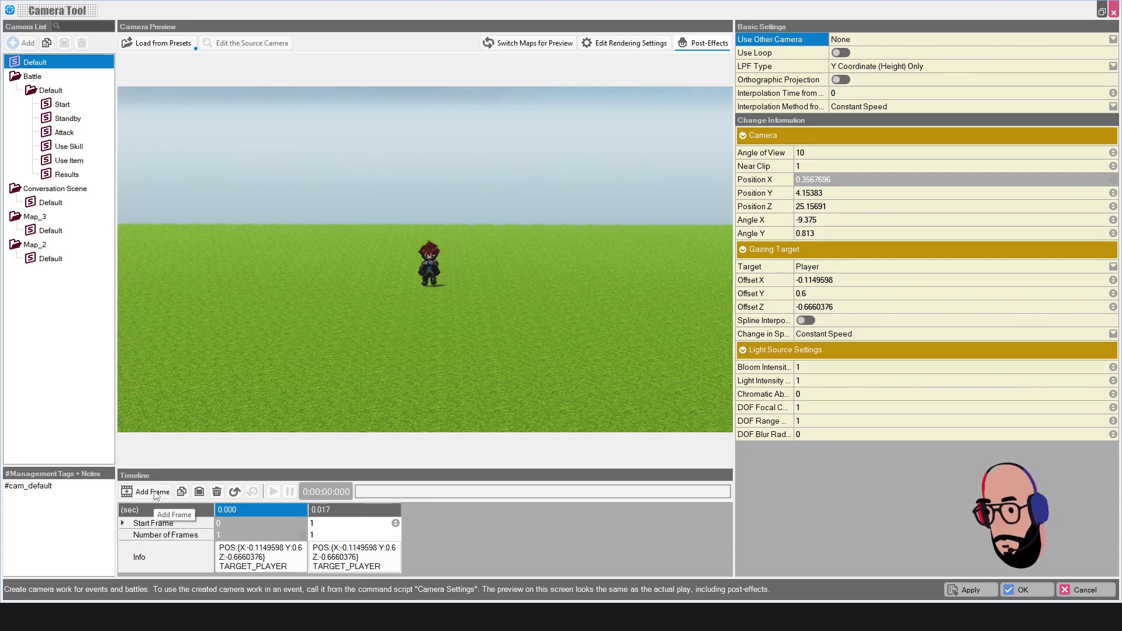
- Move the second frame's camera closer to the player, to about Position Y 2.61 and Position Z 15.78
{"action": "left_click", "coordinate": [352, 513]}
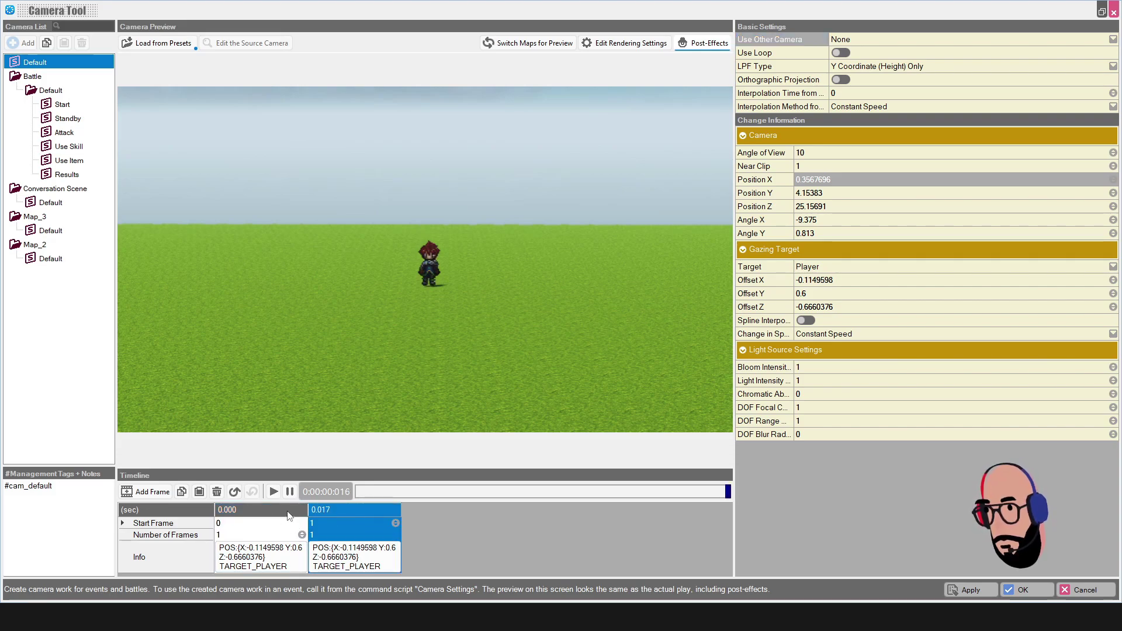
{"action": "left_click", "coordinate": [283, 520]}
{"action": "left_click", "coordinate": [353, 513]}
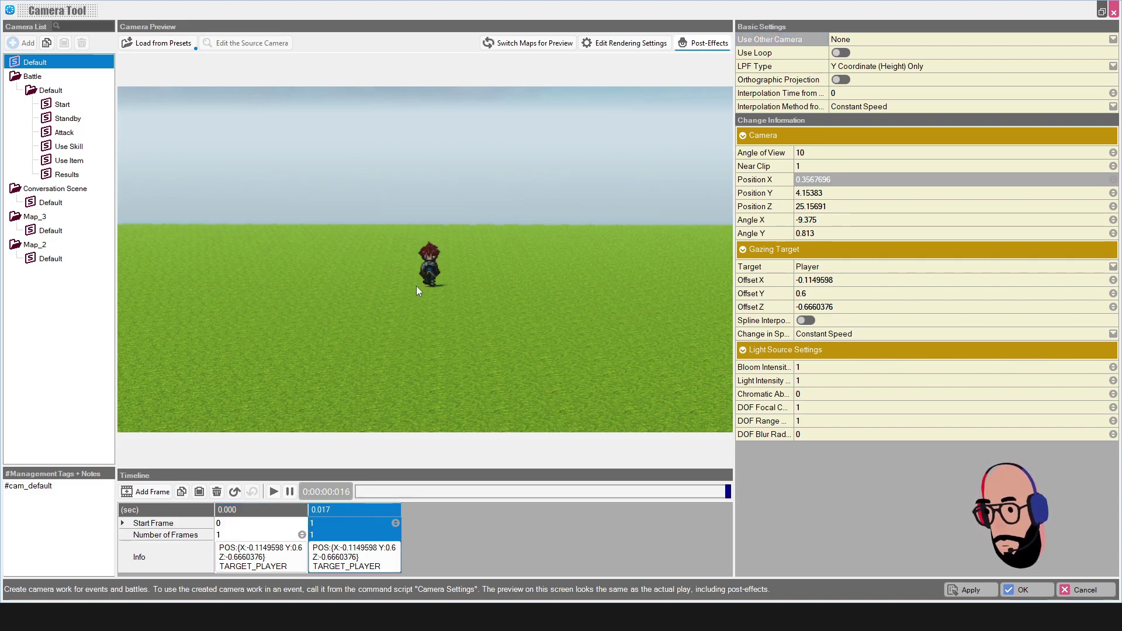
{"action": "scroll", "coordinate": [418, 290], "scroll_direction": "up", "scroll_amount": 2}
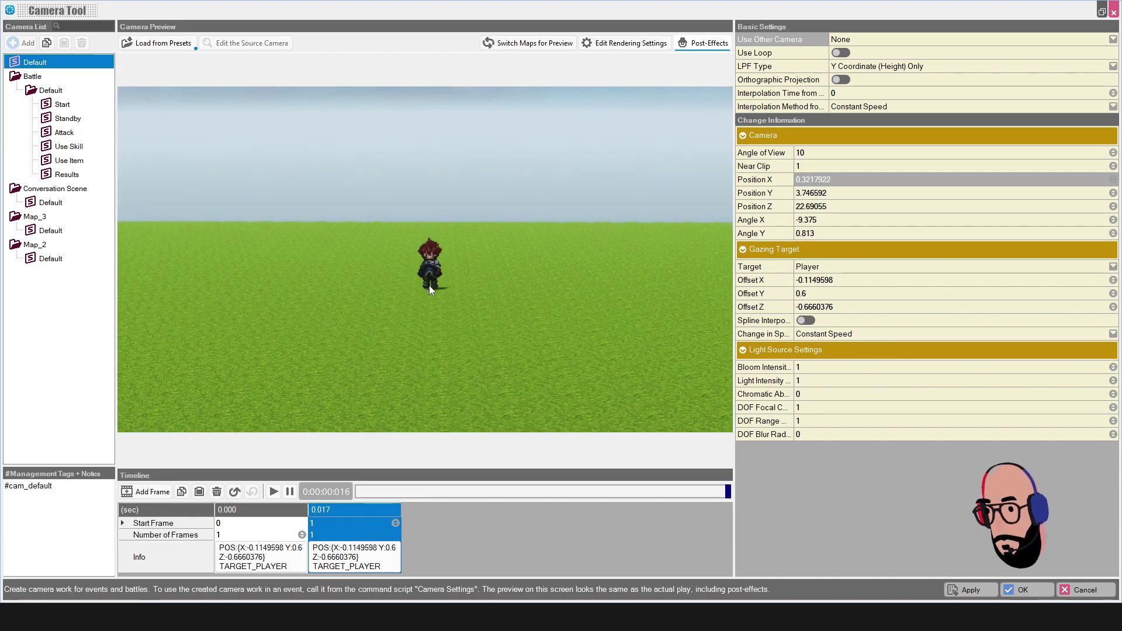
{"action": "scroll", "coordinate": [429, 288], "scroll_direction": "up", "scroll_amount": 4}
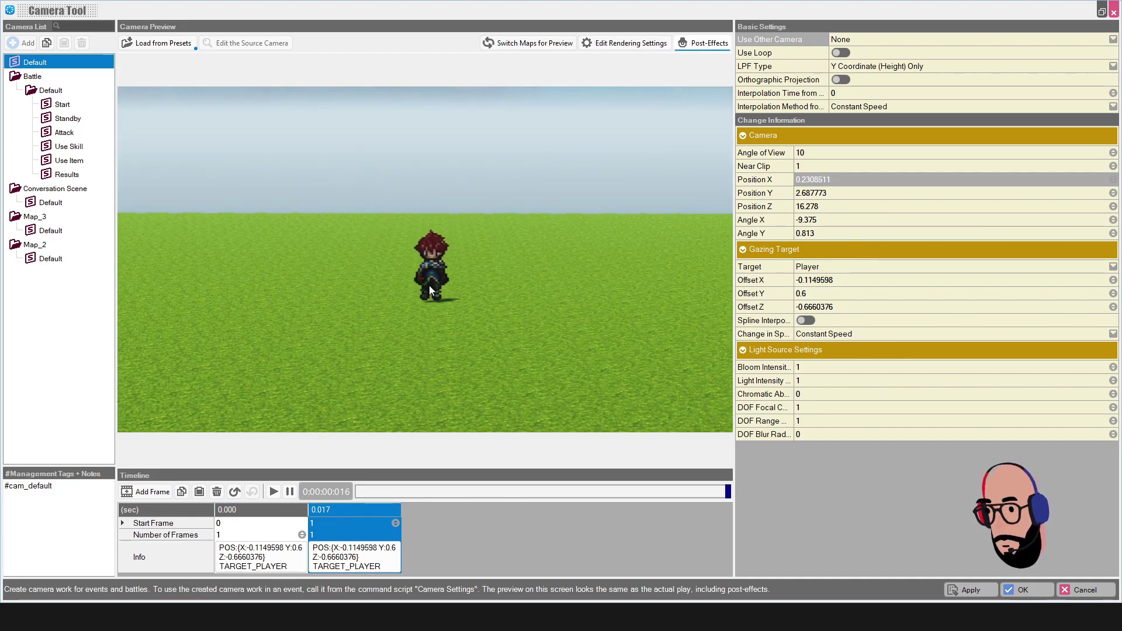
{"action": "scroll", "coordinate": [429, 285], "scroll_direction": "up", "scroll_amount": 1}
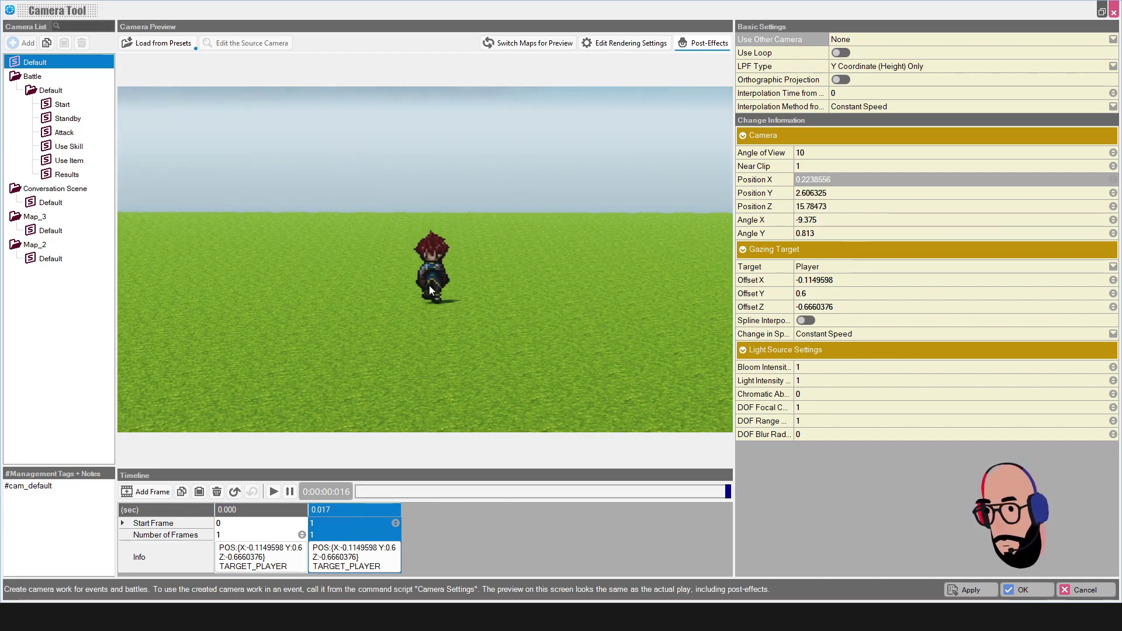
- Play the camera timeline from the first frame and compare the views of the two frames
{"action": "left_click", "coordinate": [286, 512]}
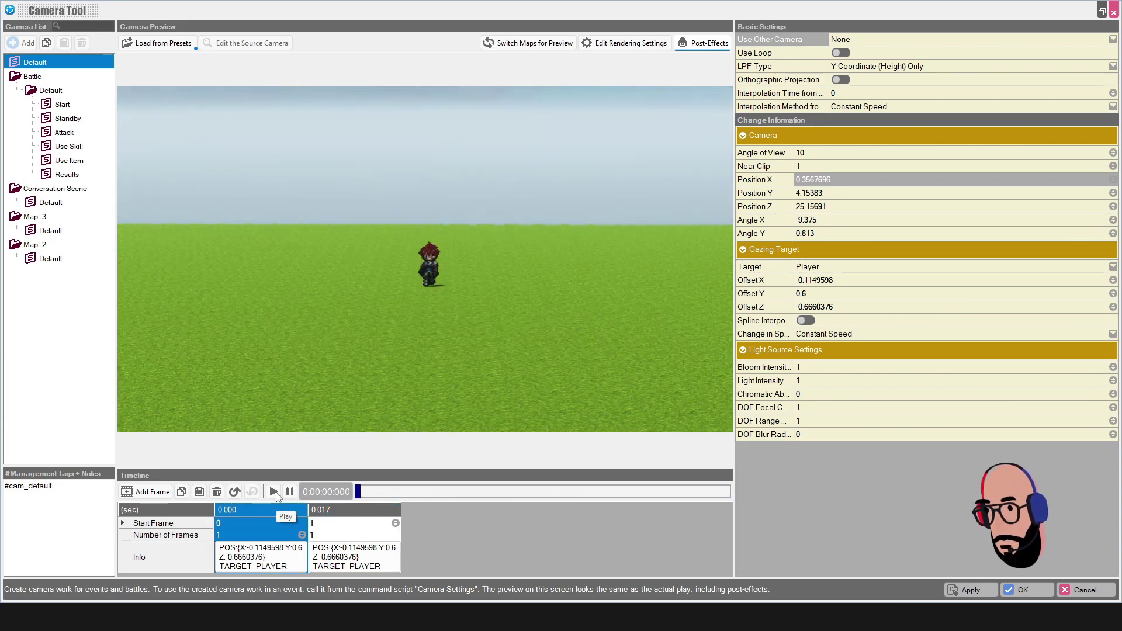
{"action": "left_click", "coordinate": [275, 493]}
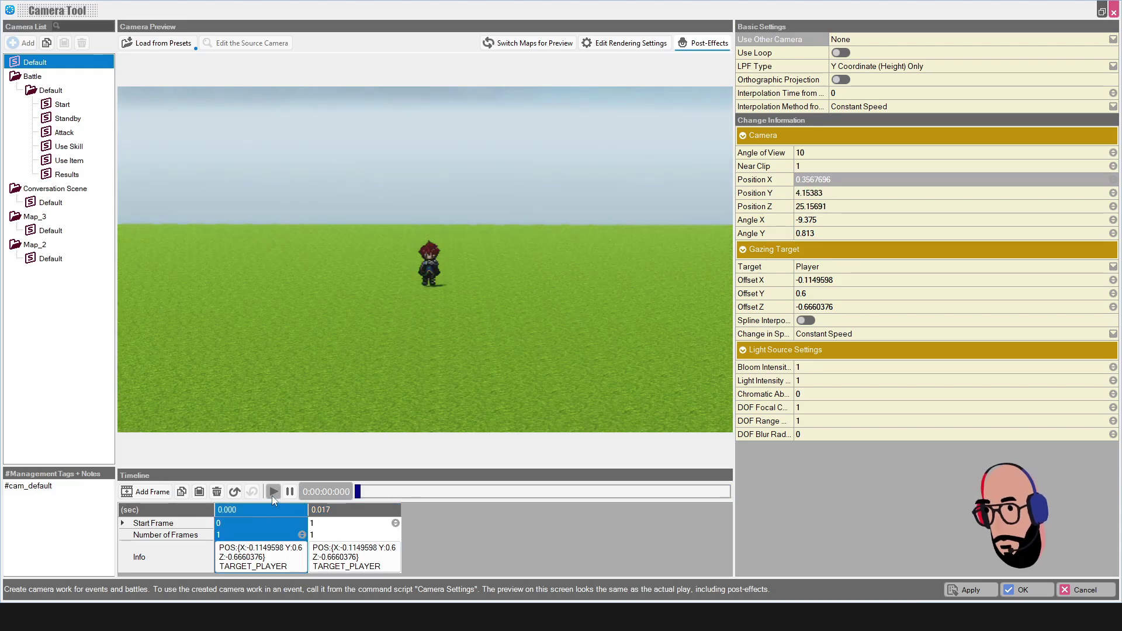
{"action": "left_click", "coordinate": [273, 492]}
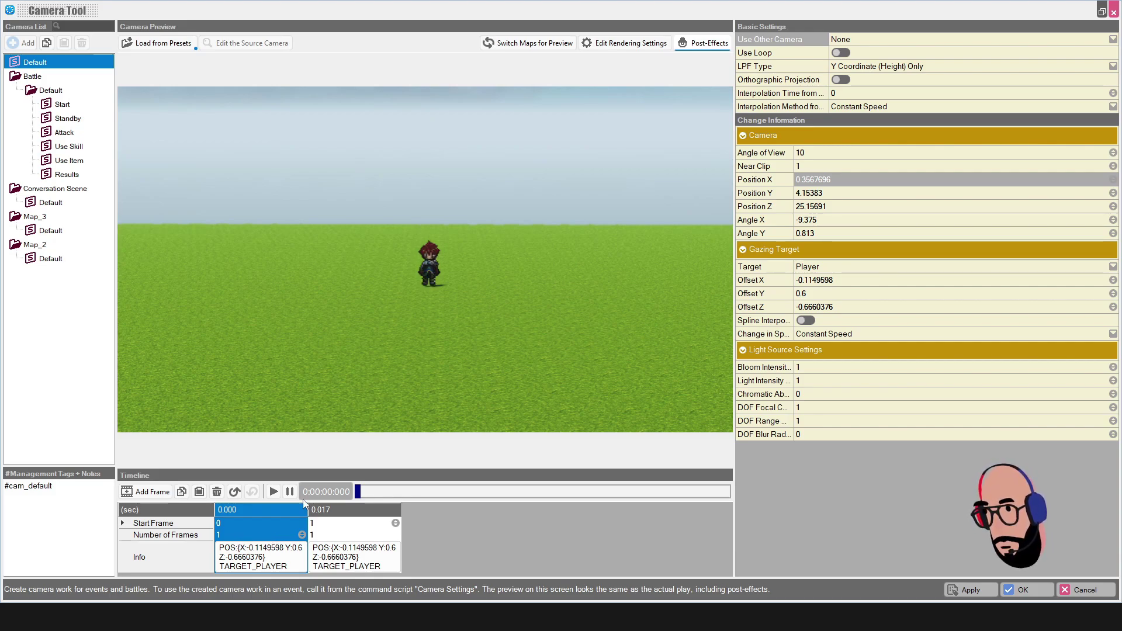
{"action": "left_click", "coordinate": [345, 513]}
{"action": "left_click", "coordinate": [292, 513]}
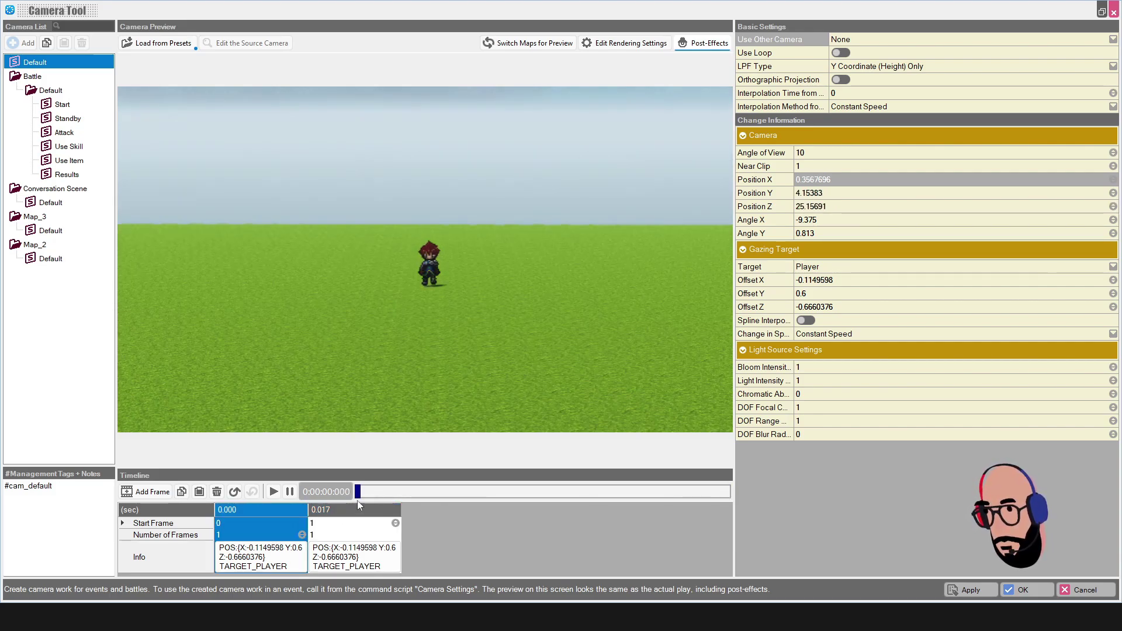
{"action": "left_click", "coordinate": [354, 507]}
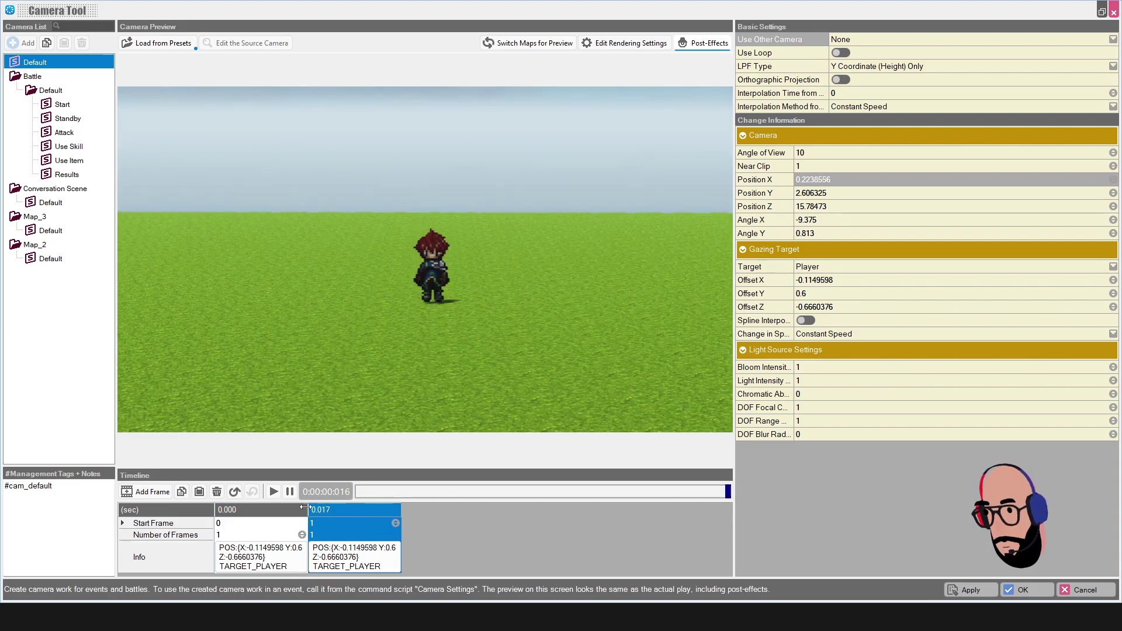
{"action": "left_click", "coordinate": [285, 511]}
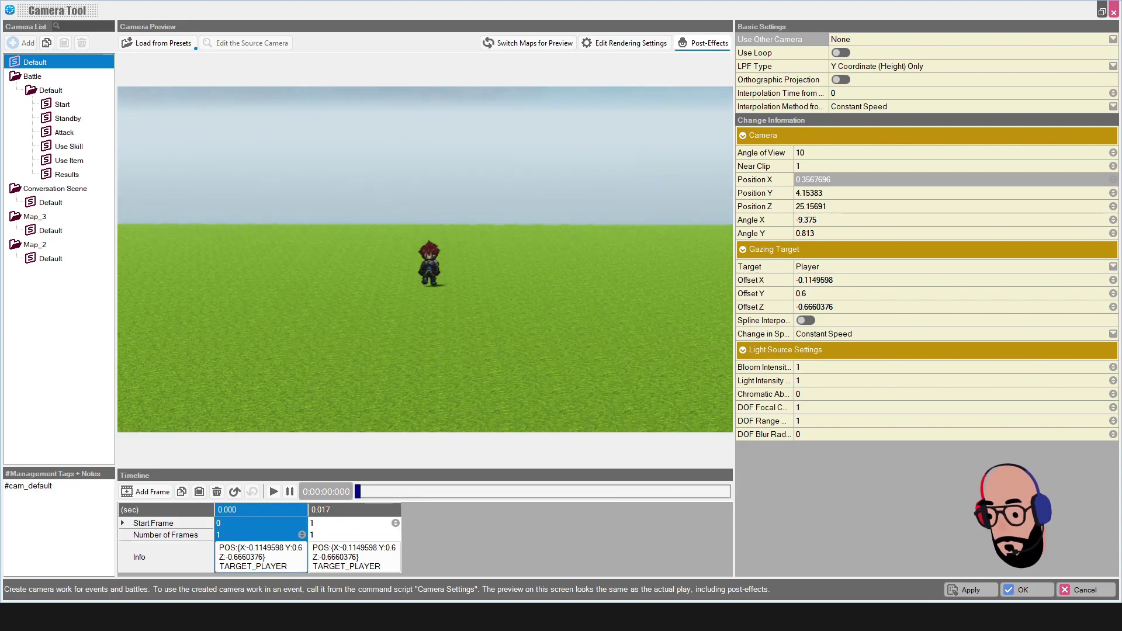
- Switch to Calculator, work out 30 × 3 and 60 × 3 for a three-second frame count, and close it
{"action": "key", "text": "alt+Tab"}
{"action": "left_click", "coordinate": [938, 263]}
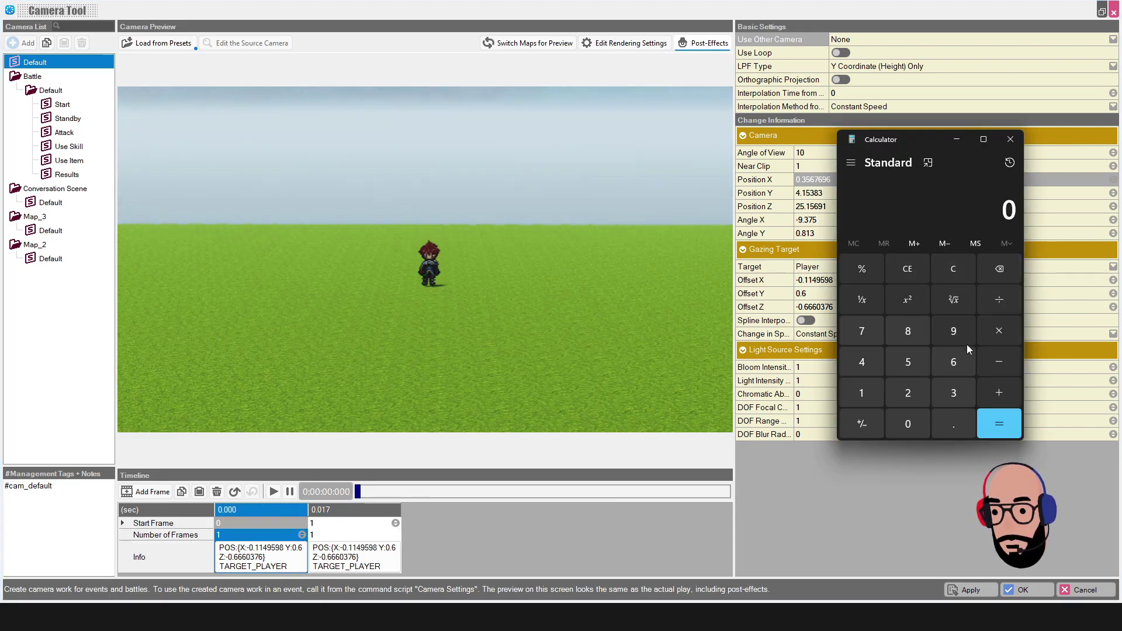
{"action": "left_click", "coordinate": [955, 388]}
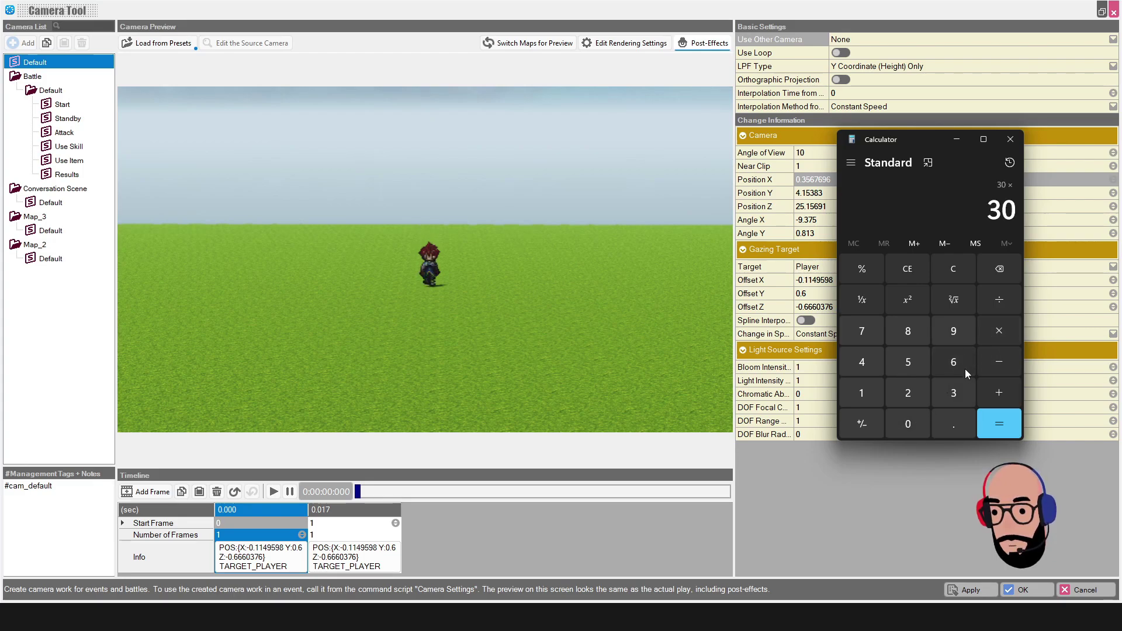
{"action": "left_click", "coordinate": [954, 394]}
{"action": "left_click", "coordinate": [1000, 425]}
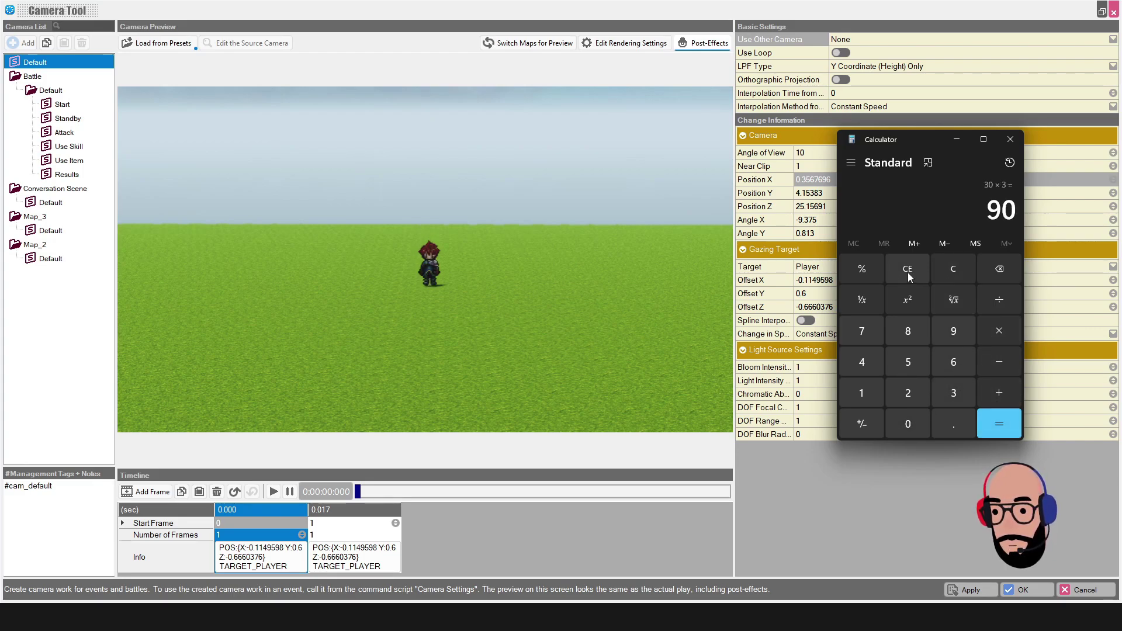
{"action": "left_click", "coordinate": [910, 275]}
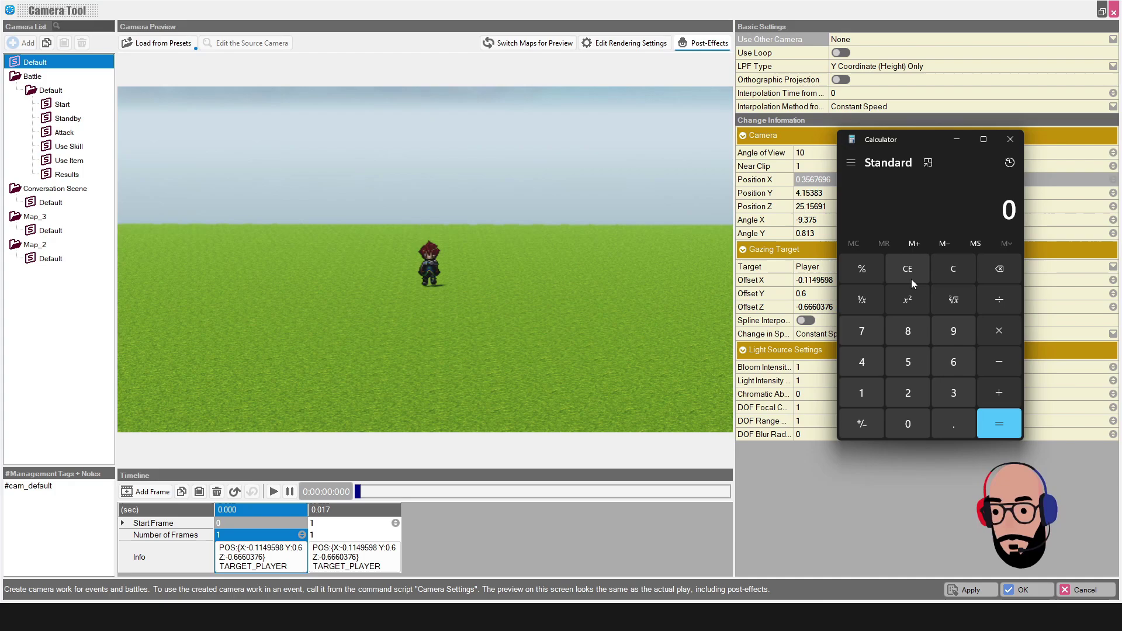
{"action": "left_click", "coordinate": [955, 362]}
{"action": "left_click", "coordinate": [992, 344]}
{"action": "left_click", "coordinate": [999, 423]}
{"action": "left_click", "coordinate": [1012, 139]}
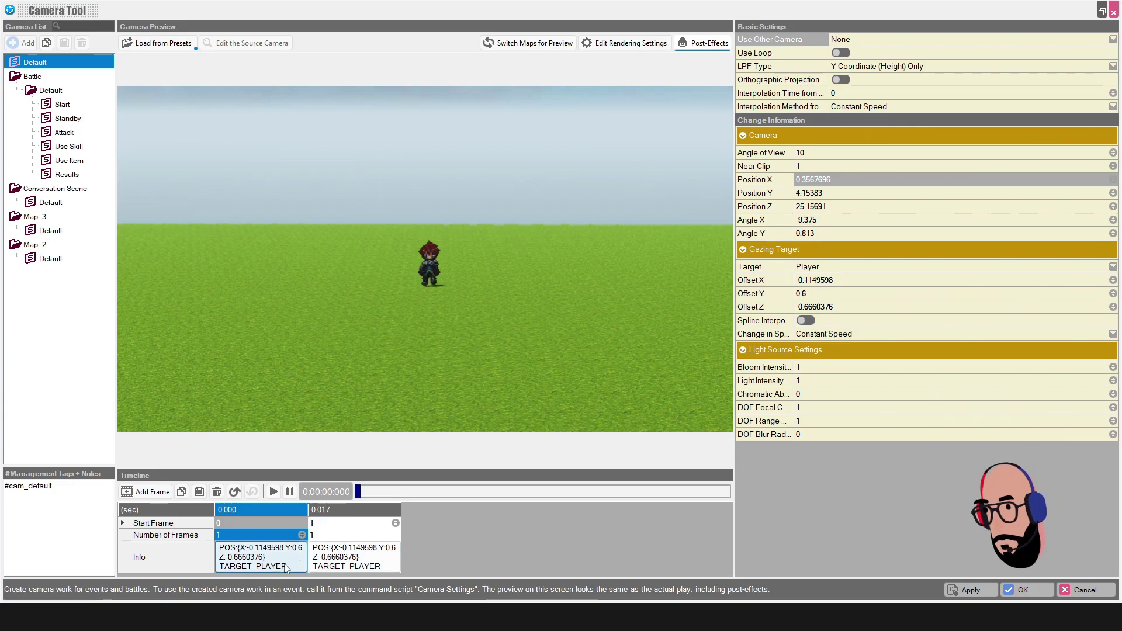
- Set the first frame's Number of Frames to 180
{"action": "left_click", "coordinate": [266, 535]}
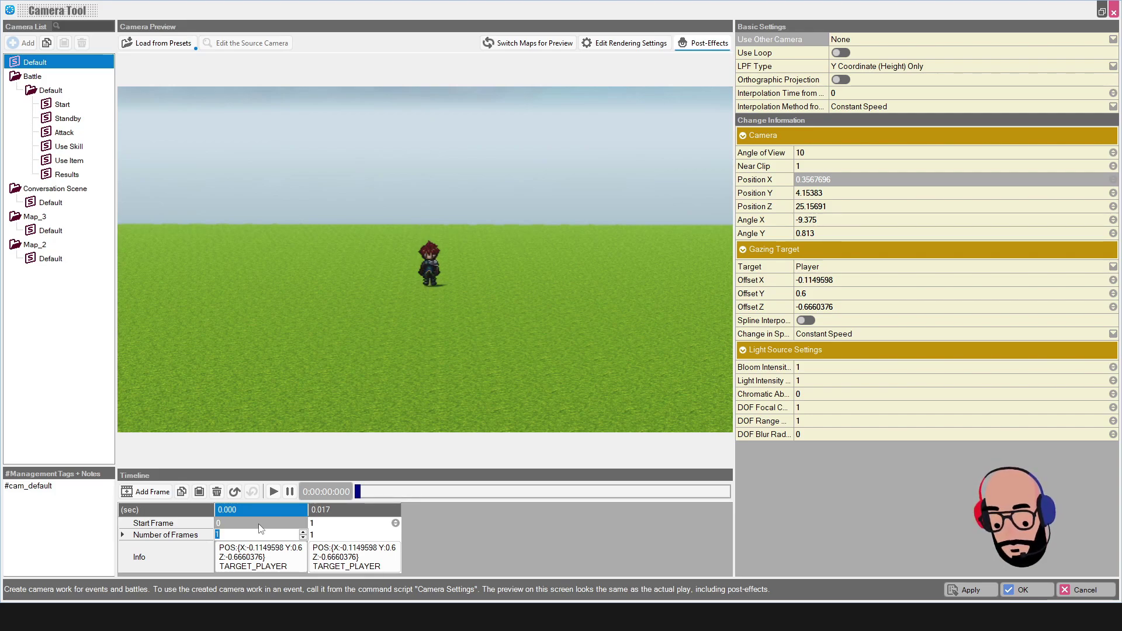
{"action": "type", "text": "180"}
{"action": "key", "text": "Return"}
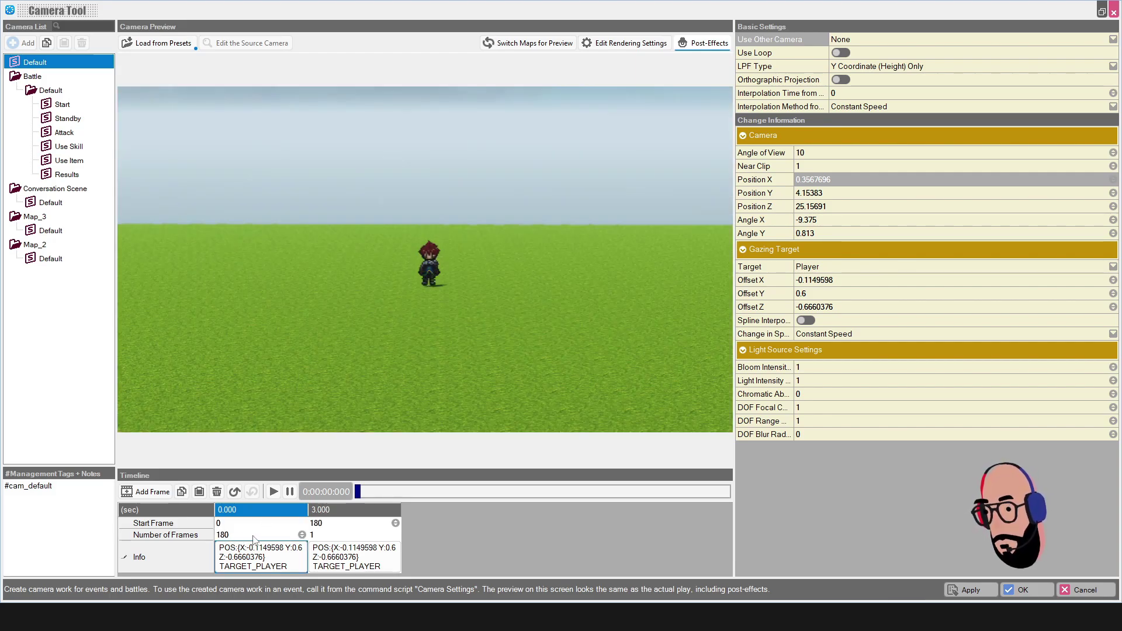
- Compare the start and end frames, play the three-second camera move, and return to the first frame
{"action": "left_click", "coordinate": [350, 510]}
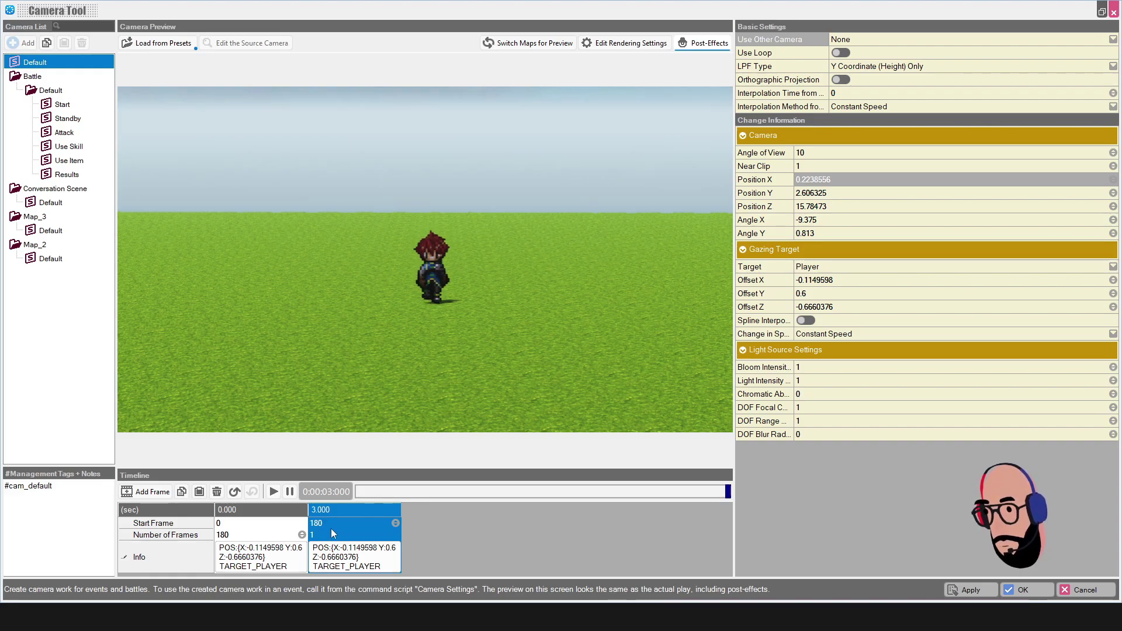
{"action": "left_click", "coordinate": [283, 518]}
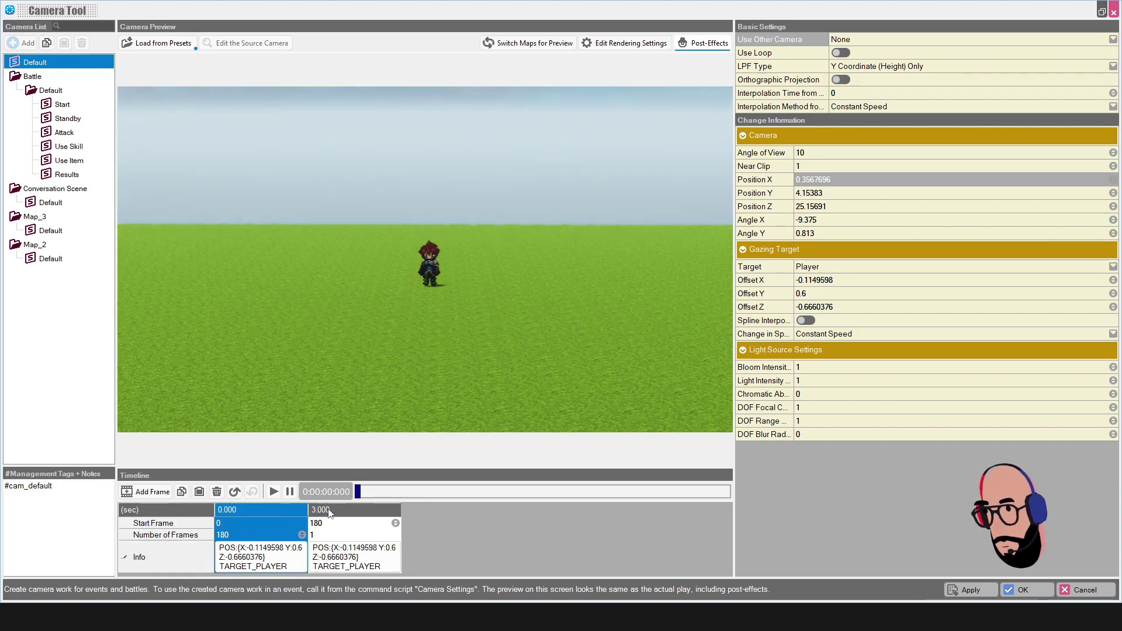
{"action": "left_click", "coordinate": [348, 517]}
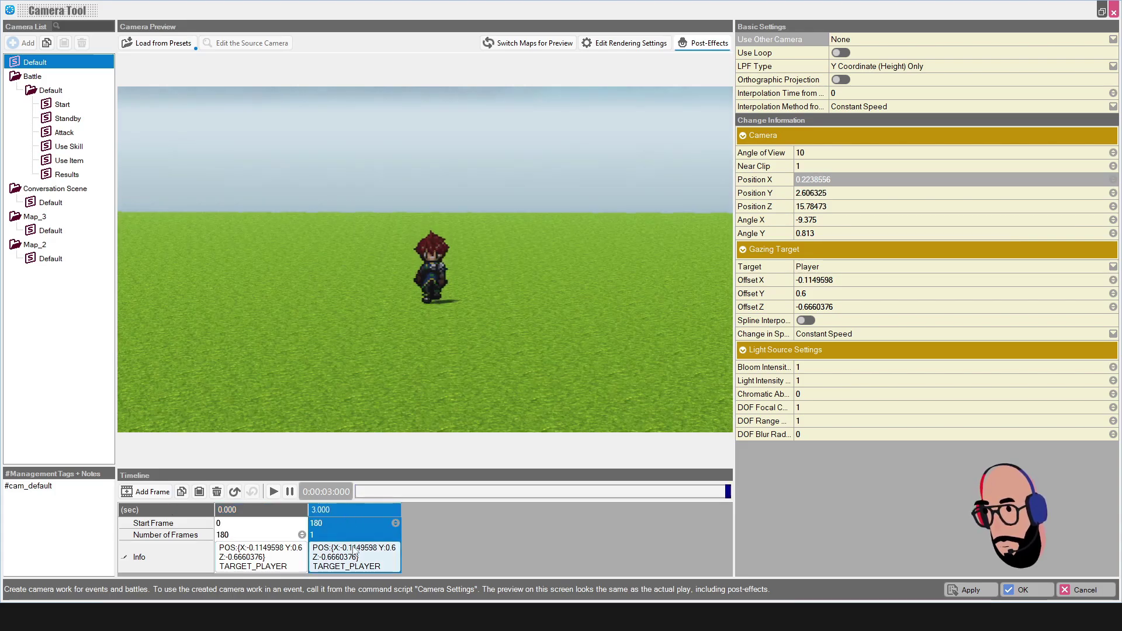
{"action": "left_click", "coordinate": [264, 535]}
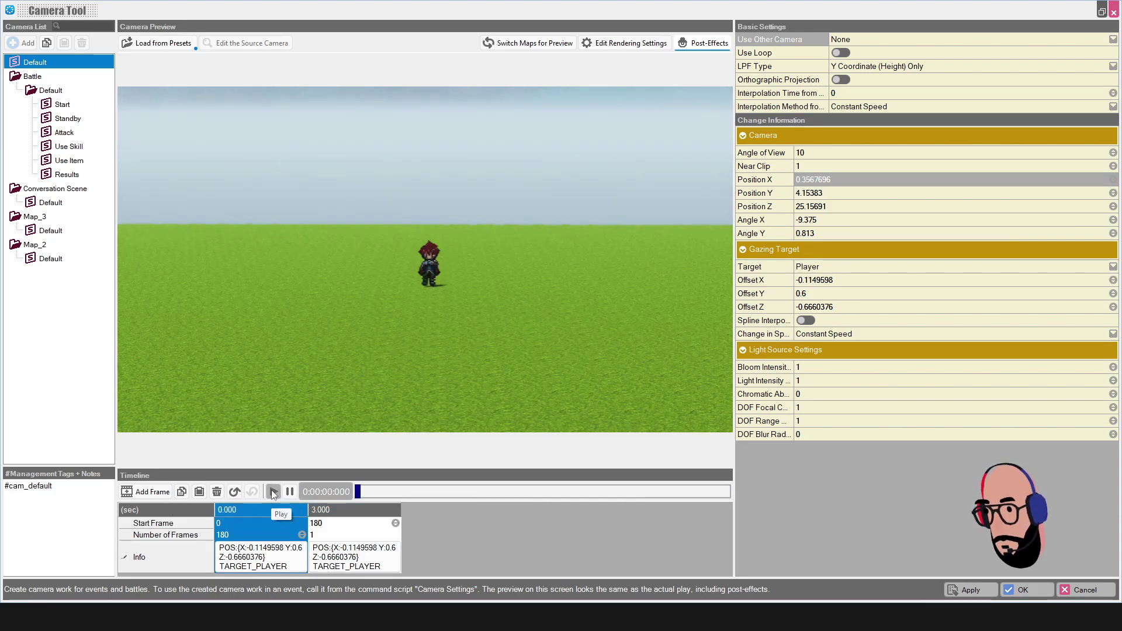
{"action": "left_click", "coordinate": [274, 492]}
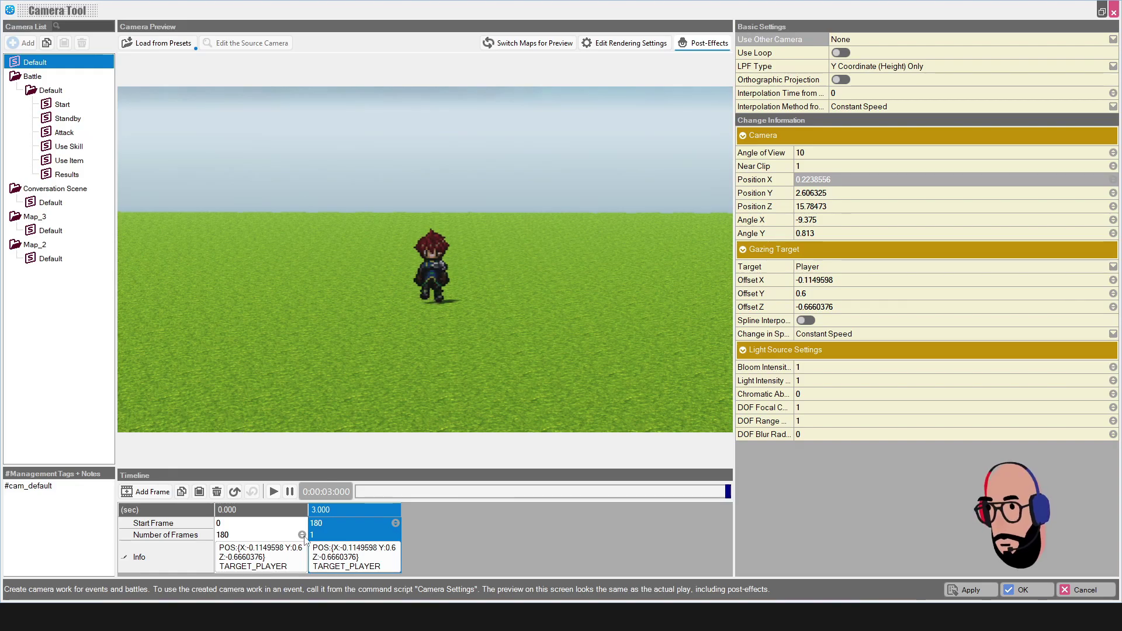
{"action": "left_click", "coordinate": [294, 519]}
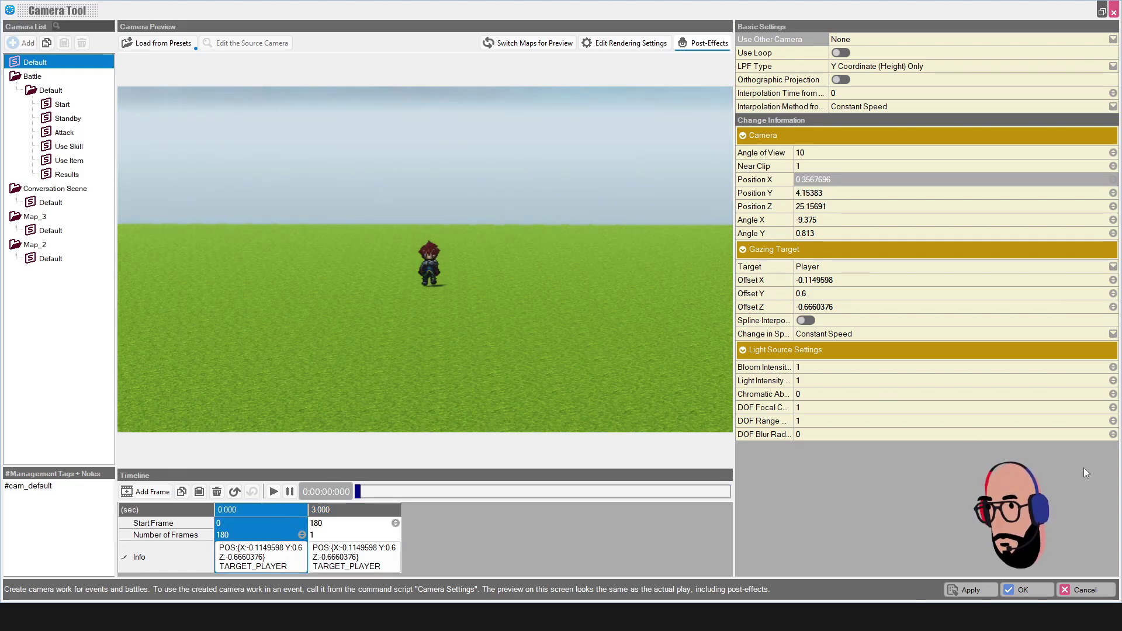
- Apply the camera changes, close the Camera Tool, and start a test play with Title Skip
{"action": "left_click", "coordinate": [971, 590]}
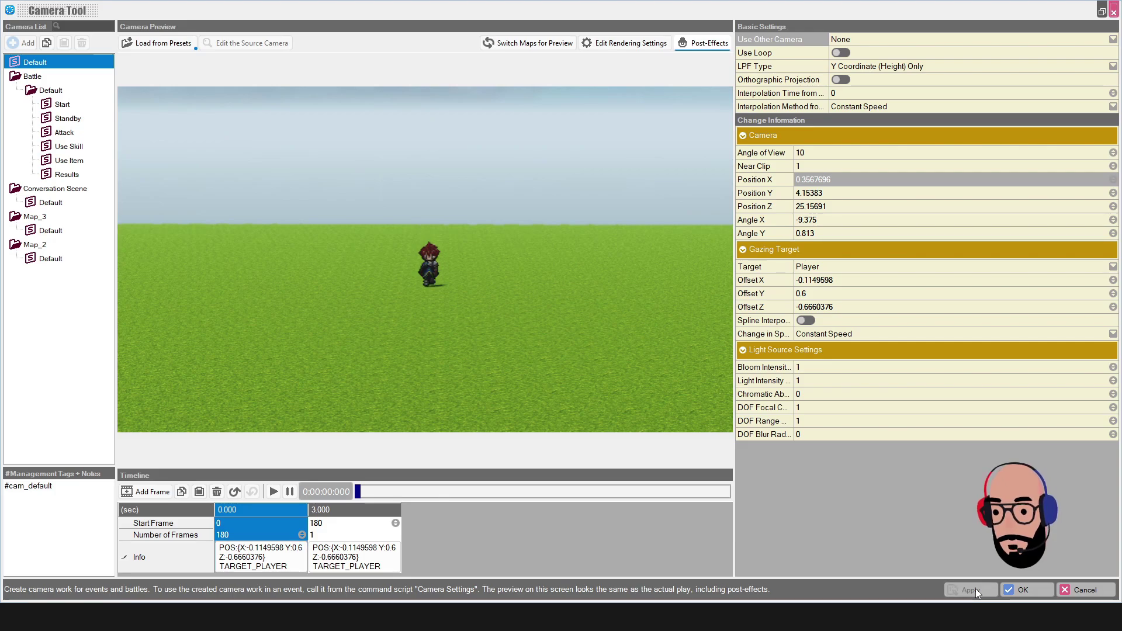
{"action": "left_click", "coordinate": [1032, 591]}
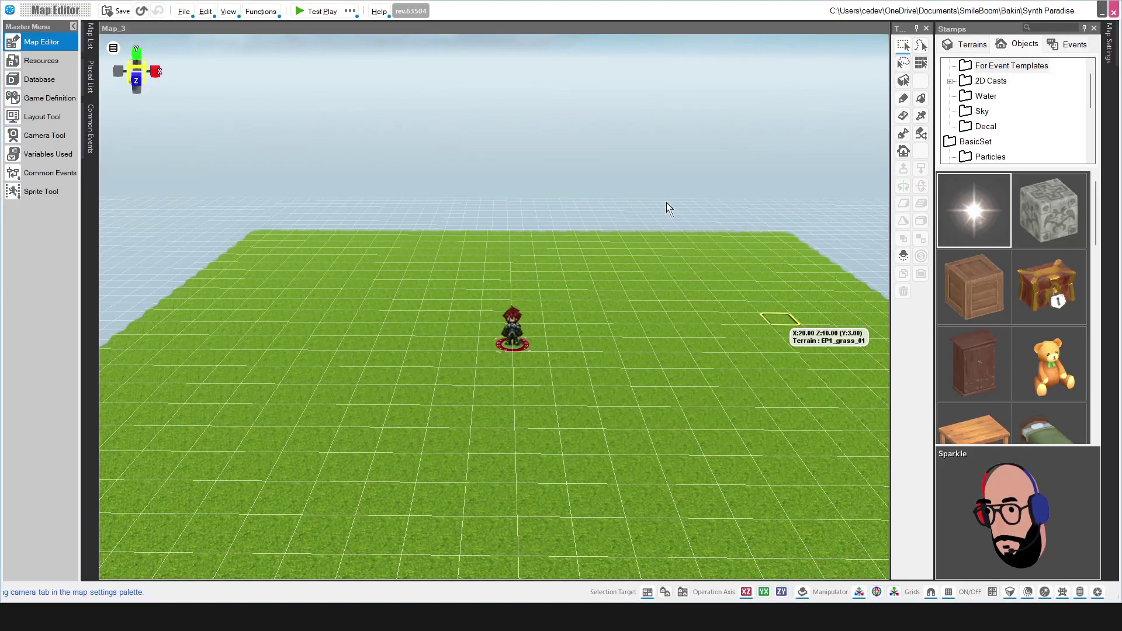
{"action": "left_click", "coordinate": [349, 13]}
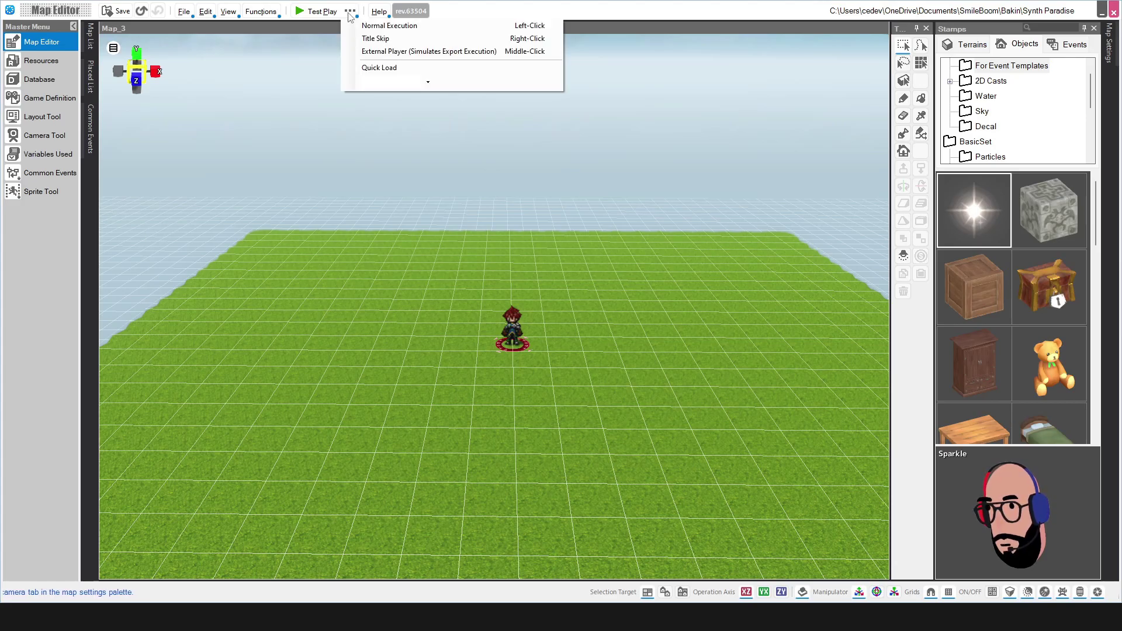
{"action": "left_click", "coordinate": [376, 38]}
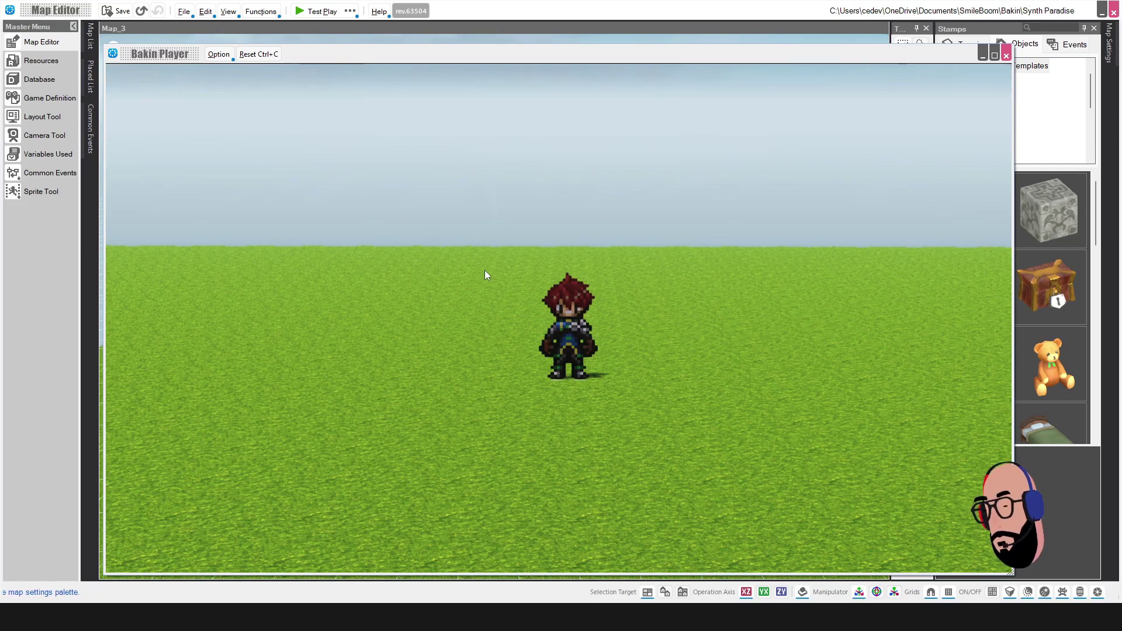
- Walk the player right, left and down in the test play to check how the camera follows
{"action": "key", "text": "Right"}
{"action": "key", "text": "Left"}
{"action": "key", "text": "Down"}
{"action": "key", "text": "Right"}
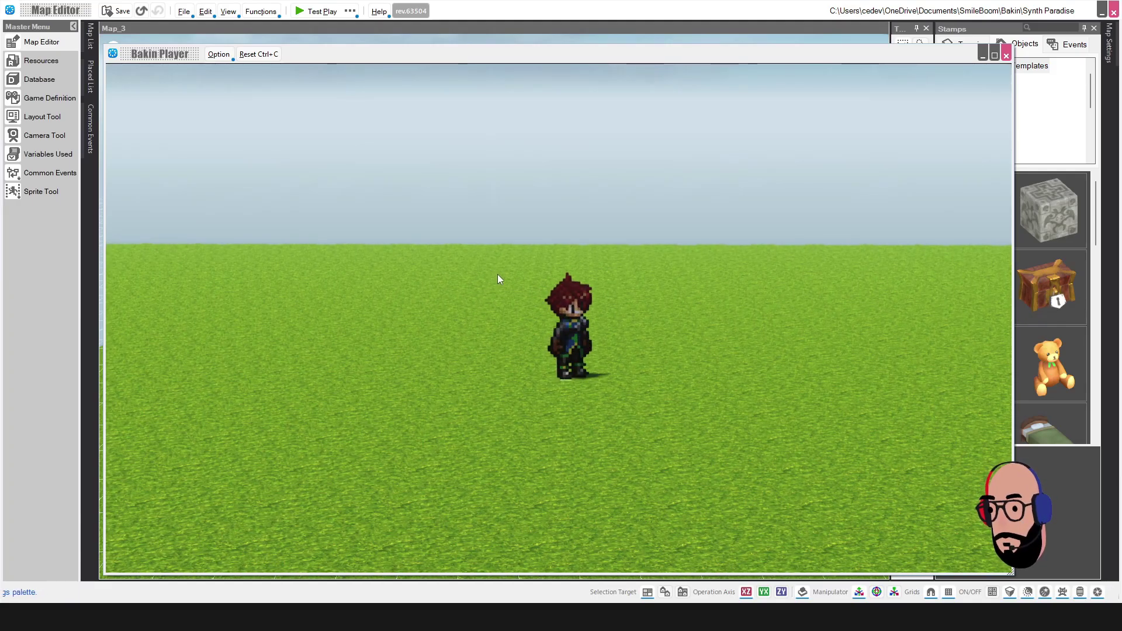
- Rotate the game camera sideways and tilt it up and down around the player in the test play
{"action": "key", "text": "a"}
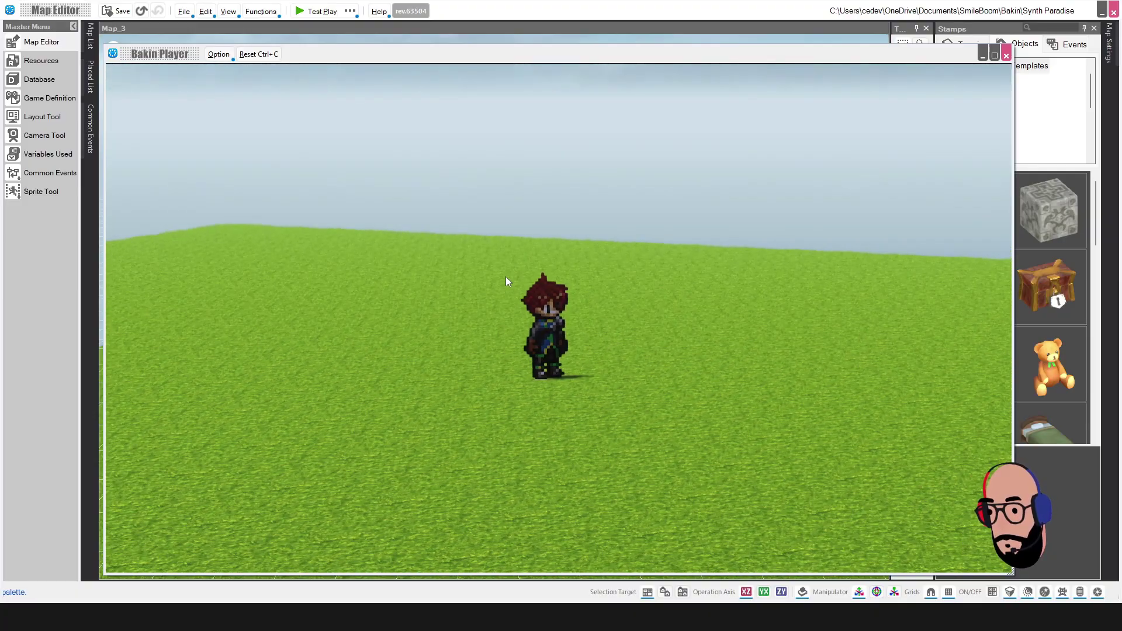
{"action": "key", "text": "d"}
{"action": "key", "text": "a"}
{"action": "key", "text": "d"}
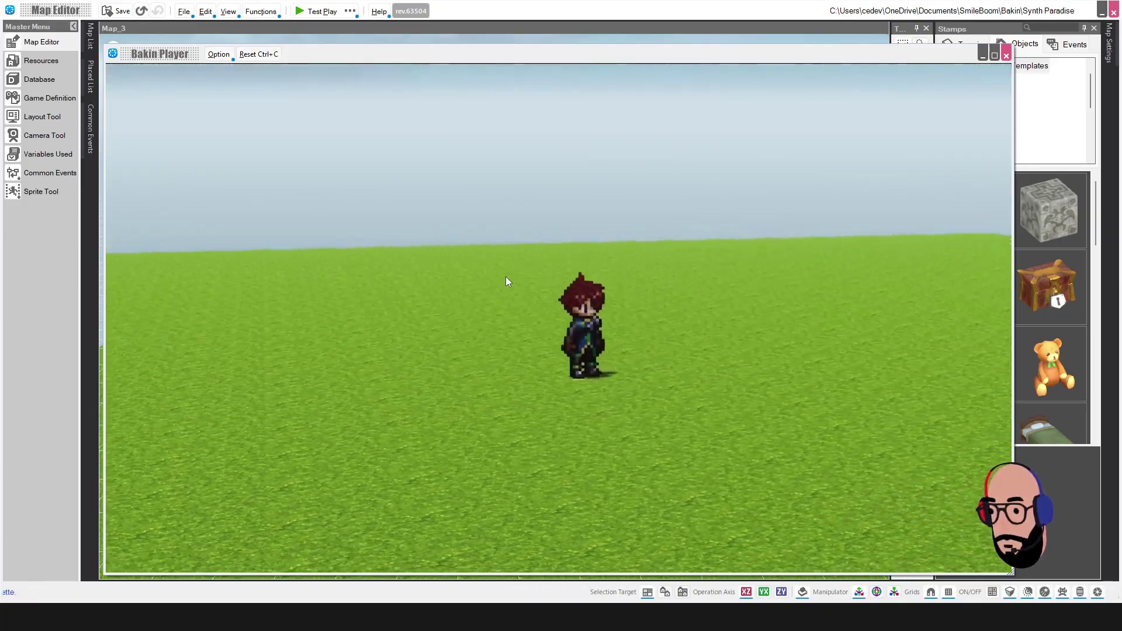
{"action": "key", "text": "w"}
{"action": "key", "text": "s"}
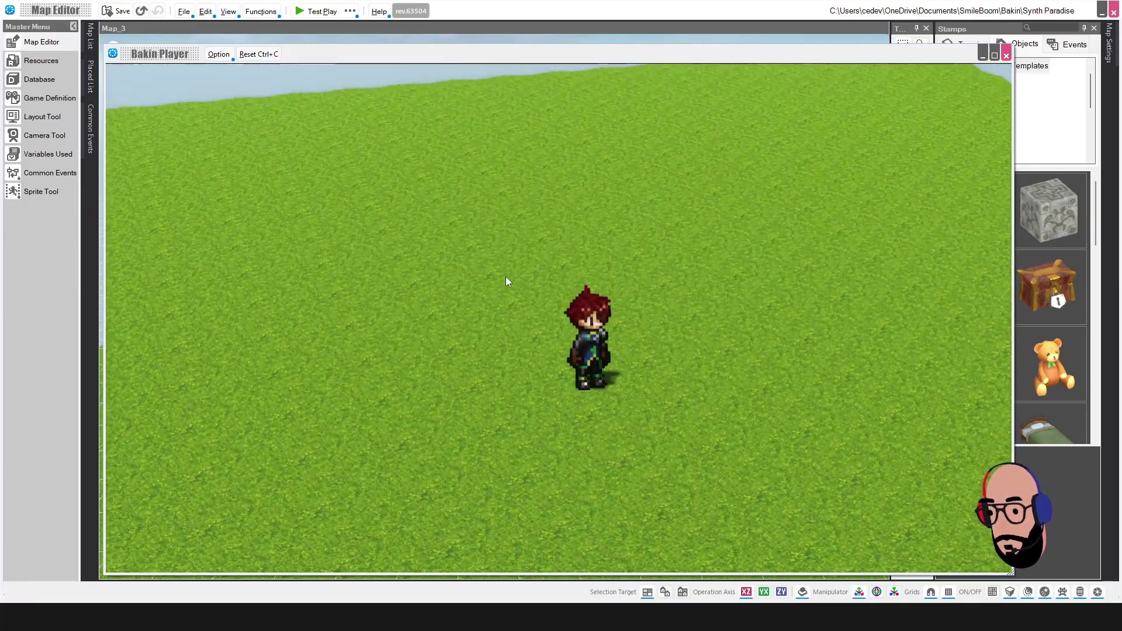
- Move the player left and right once more, and end the test play
{"action": "key", "text": "a"}
{"action": "key", "text": "d"}
{"action": "left_click", "coordinate": [1006, 55]}
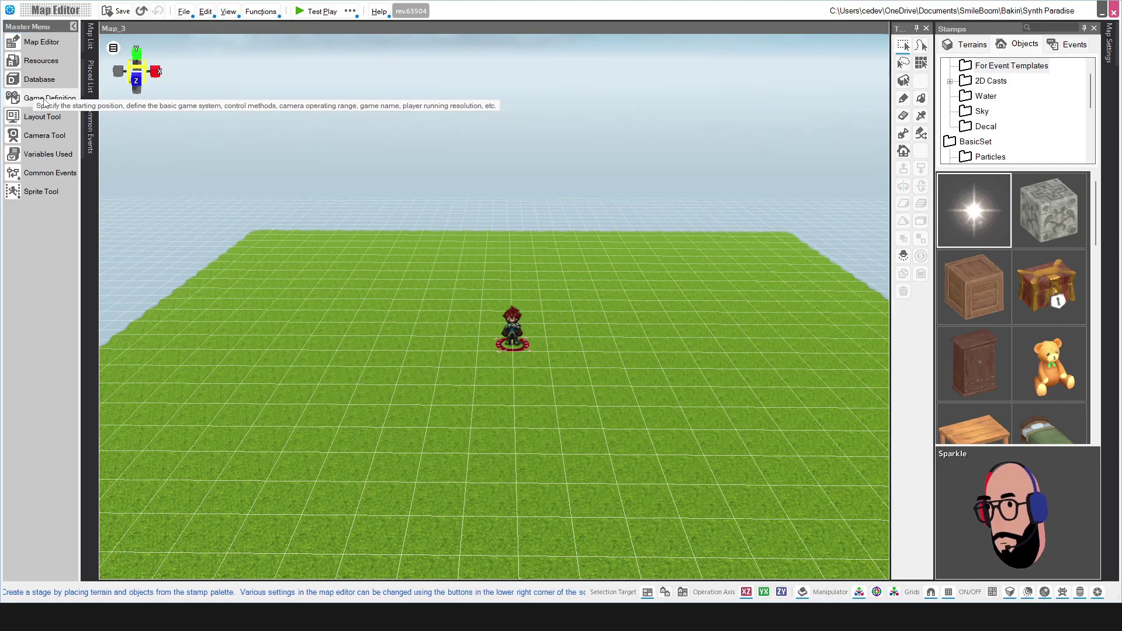
- Turn on Disable Camera Operation in the Game Definition's Rules and Operations and apply the change
{"action": "left_click", "coordinate": [50, 98]}
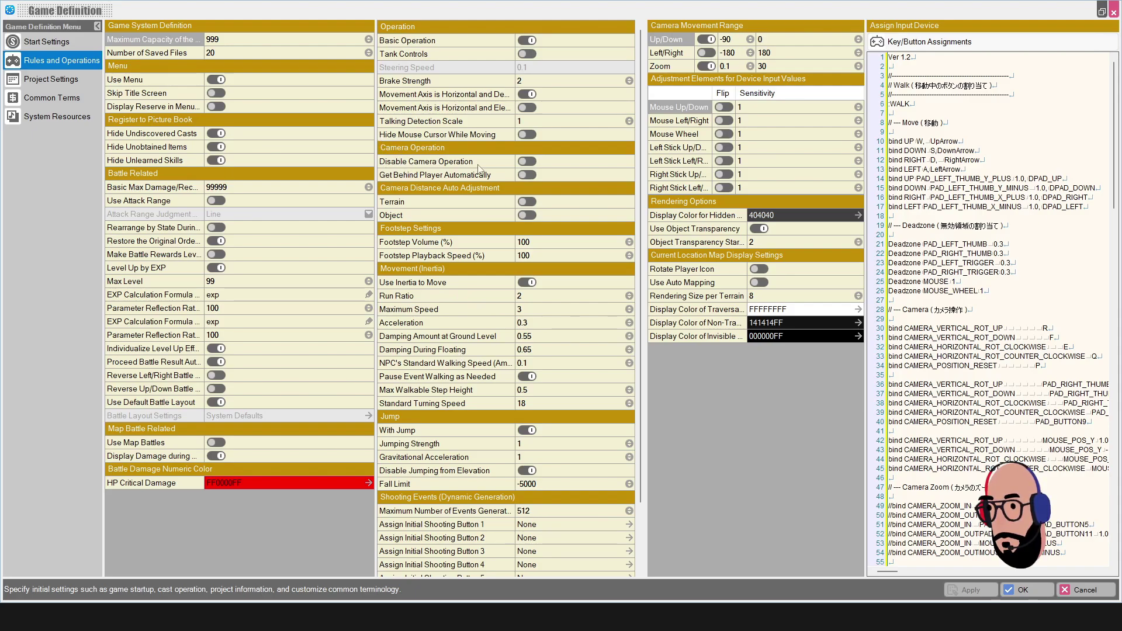
{"action": "left_click", "coordinate": [530, 164]}
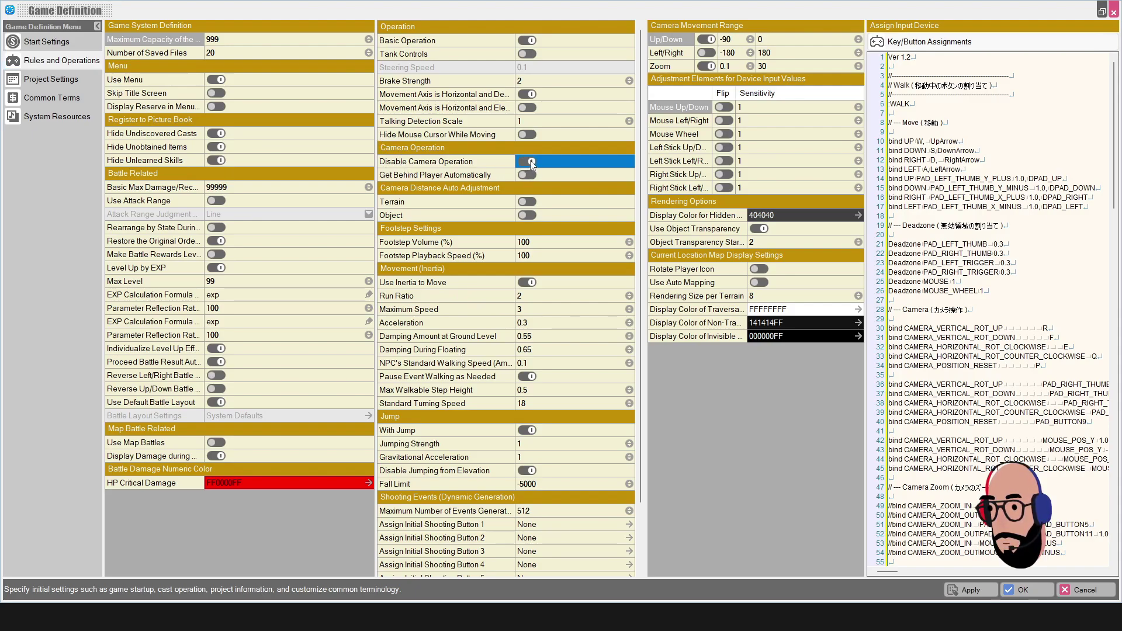
{"action": "left_click", "coordinate": [973, 590]}
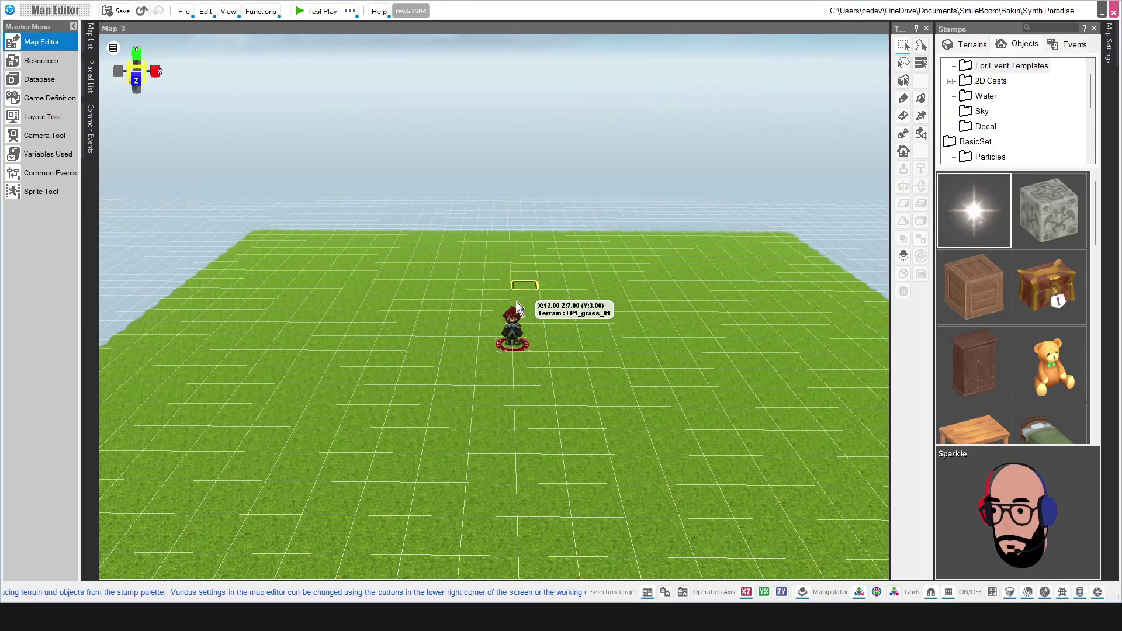
- Start a test play and begin a New Game from the title screen
{"action": "left_click", "coordinate": [317, 14]}
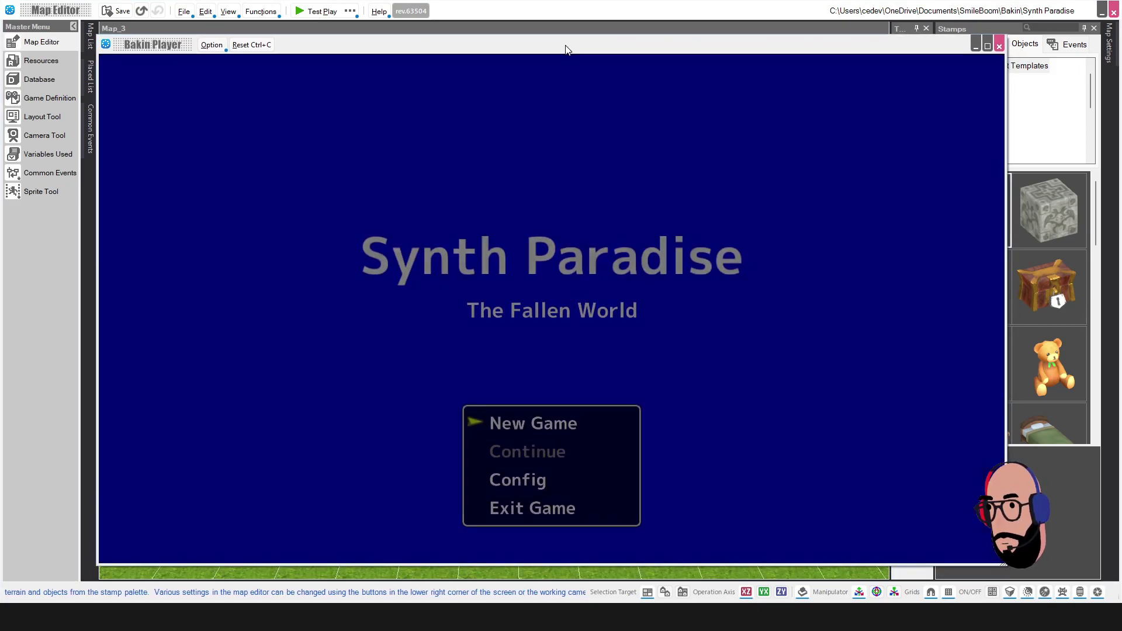
{"action": "key", "text": "Up"}
{"action": "key", "text": "Up"}
{"action": "key", "text": "Up"}
{"action": "key", "text": "Return"}
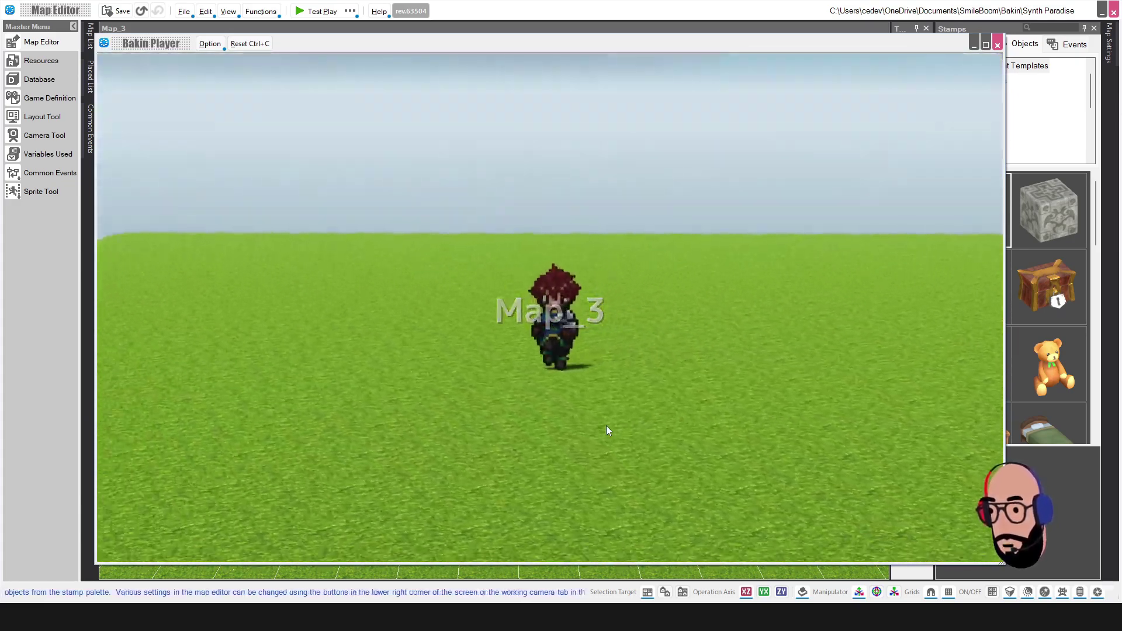
- Walk and jump the player around Map_3 to check the camera with its operation disabled, and end the test play
{"action": "key", "text": "Right"}
{"action": "key", "text": "Up"}
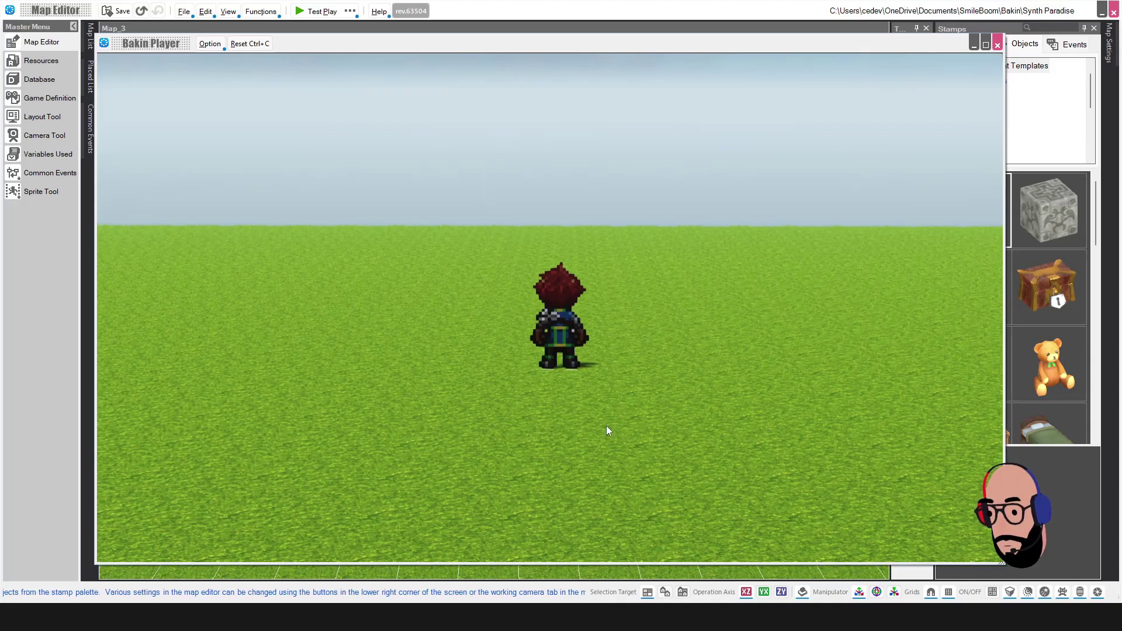
{"action": "key", "text": "Down"}
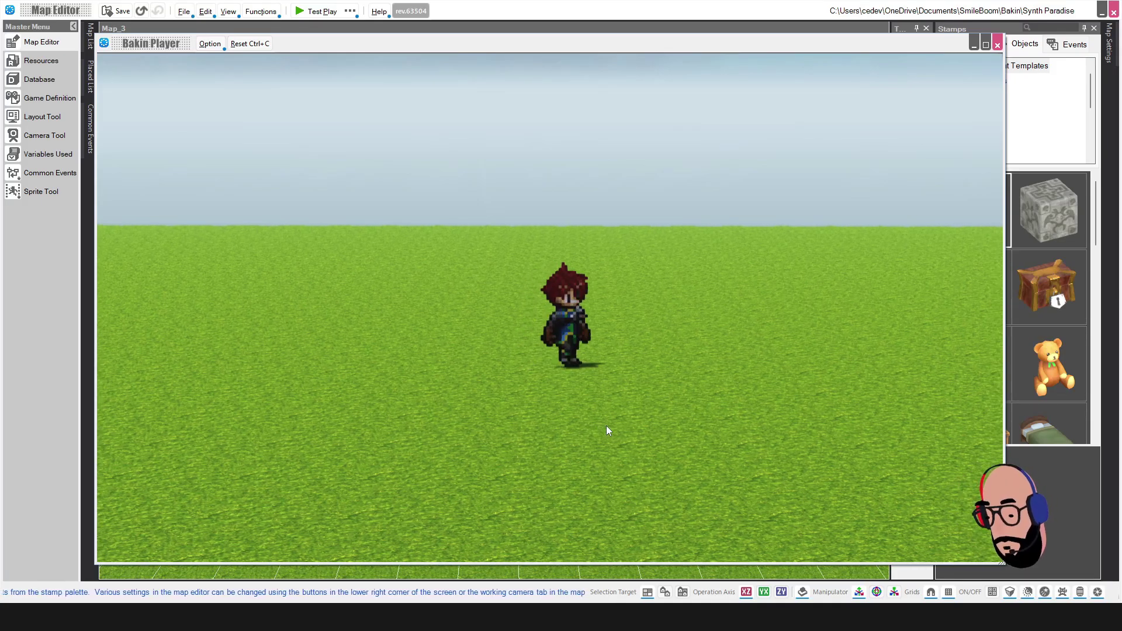
{"action": "key", "text": "space"}
{"action": "key", "text": "space"}
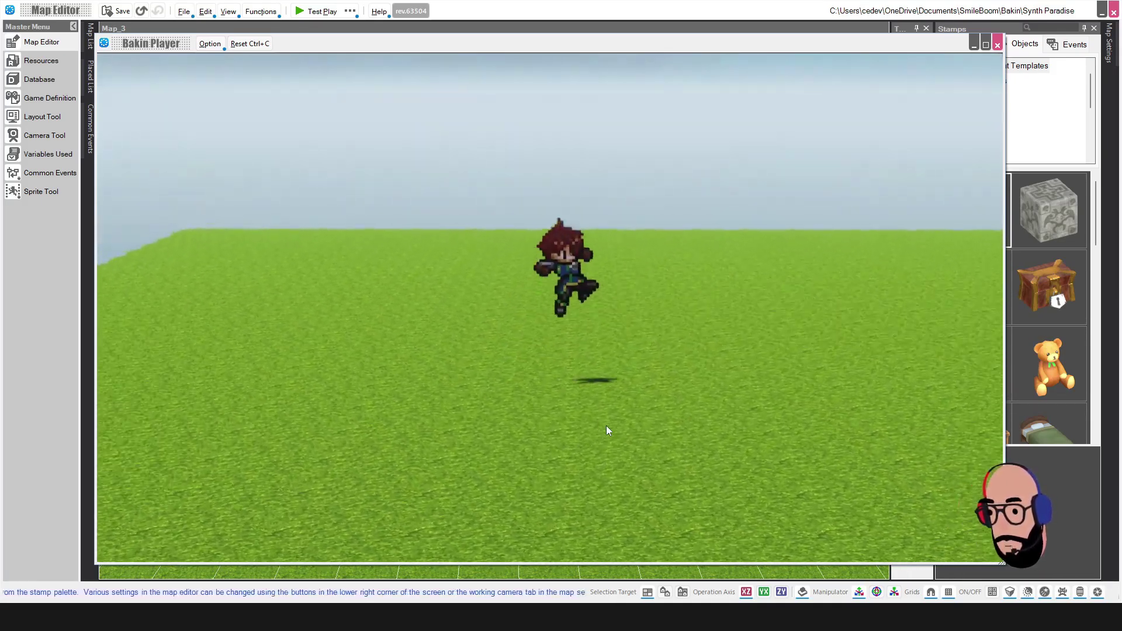
{"action": "key", "text": "space"}
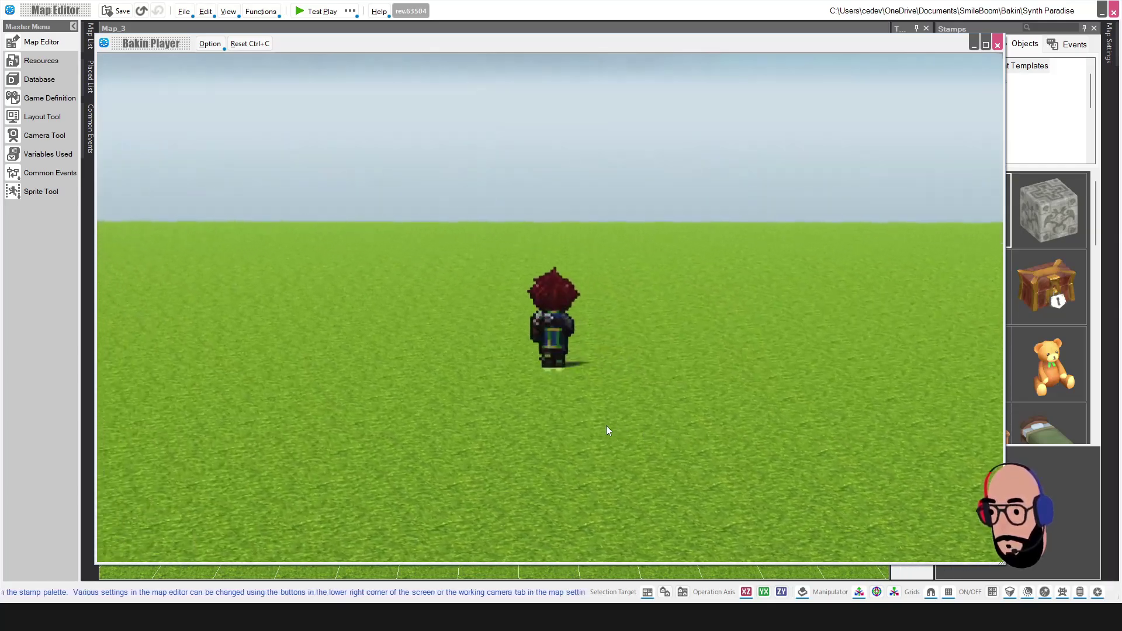
{"action": "key", "text": "space"}
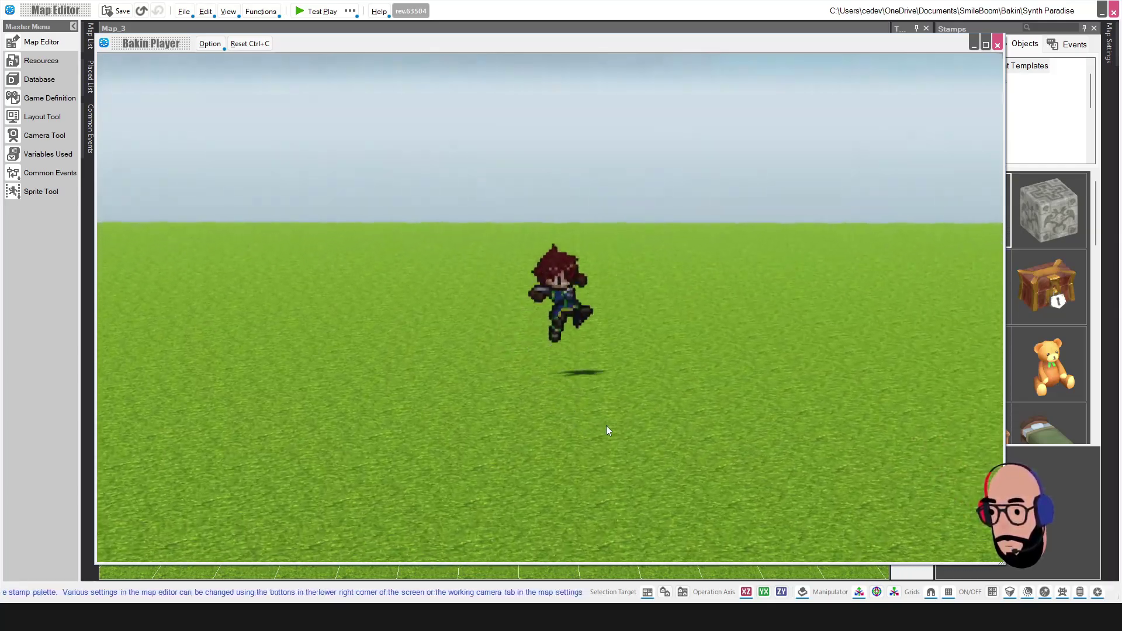
{"action": "key", "text": "space"}
{"action": "key", "text": "space"}
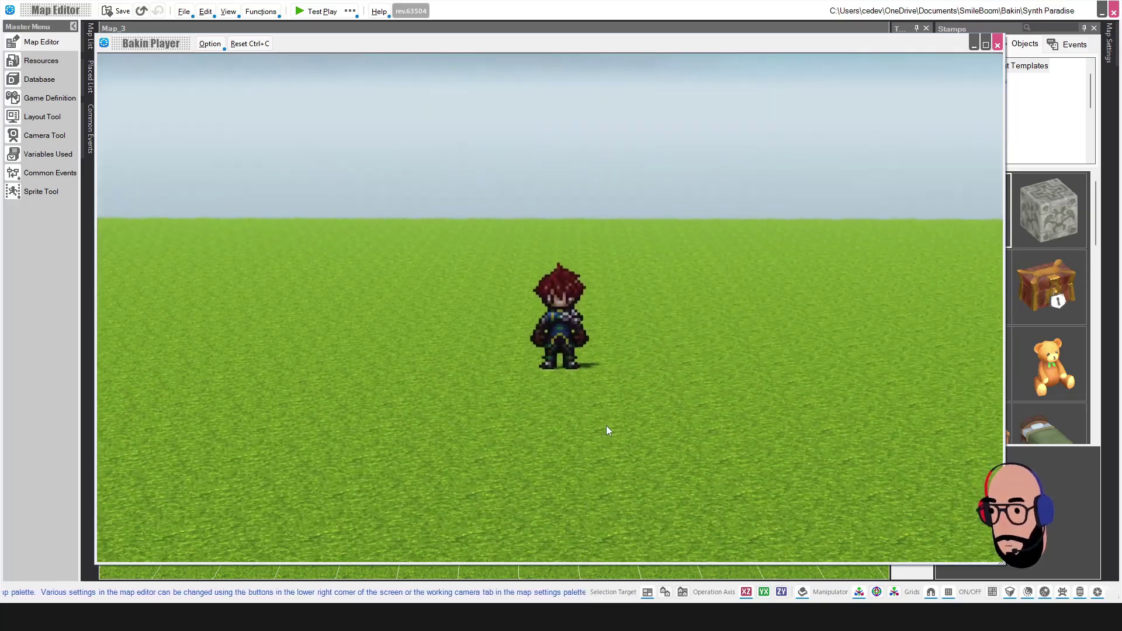
{"action": "left_click", "coordinate": [998, 46]}
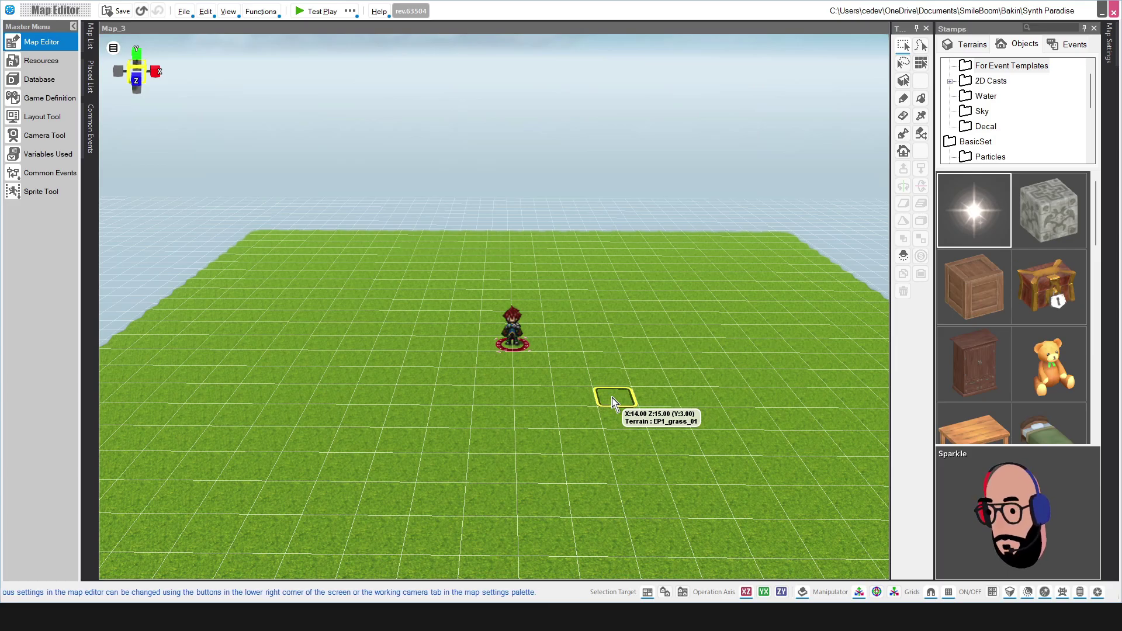
{"action": "key", "text": "F3"}
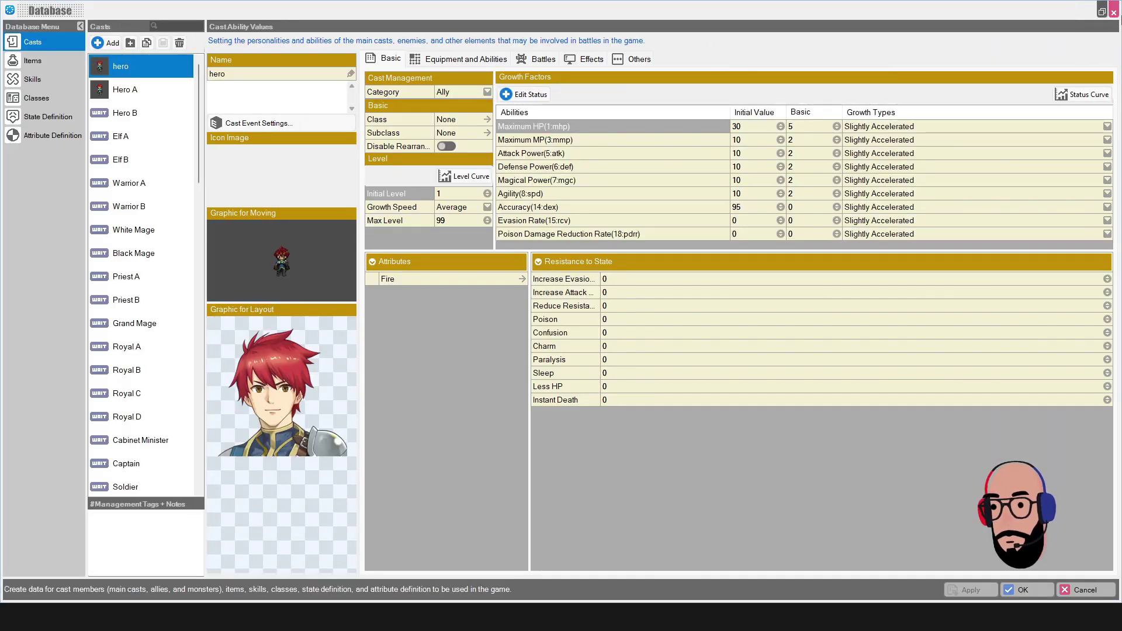
{"action": "left_click", "coordinate": [1114, 12]}
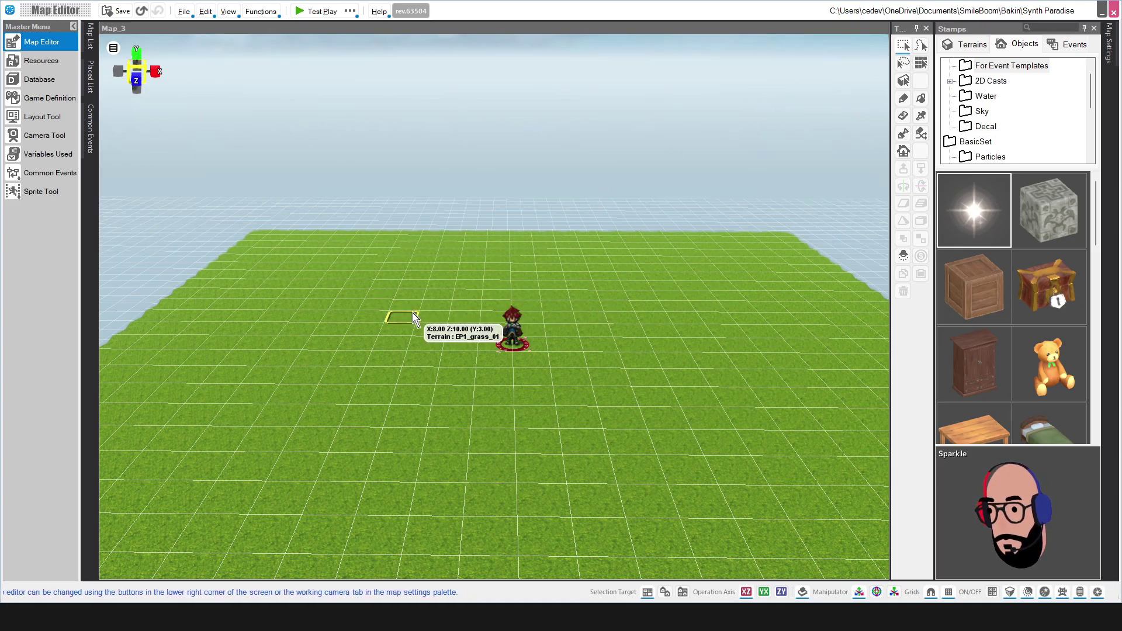
- Select the row of grass terrain tiles behind the player from X 8 to X 16 at Z 10
{"action": "left_click_drag", "start_coordinate": [414, 319], "coordinate": [550, 325]}
{"action": "left_click_drag", "start_coordinate": [652, 325], "coordinate": [652, 325]}
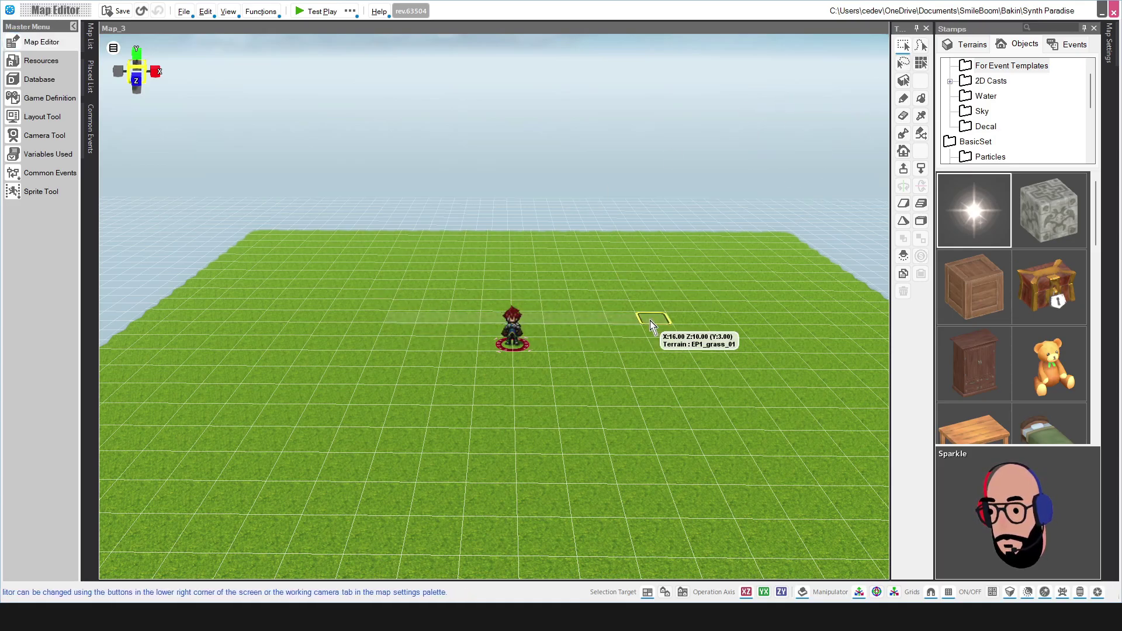